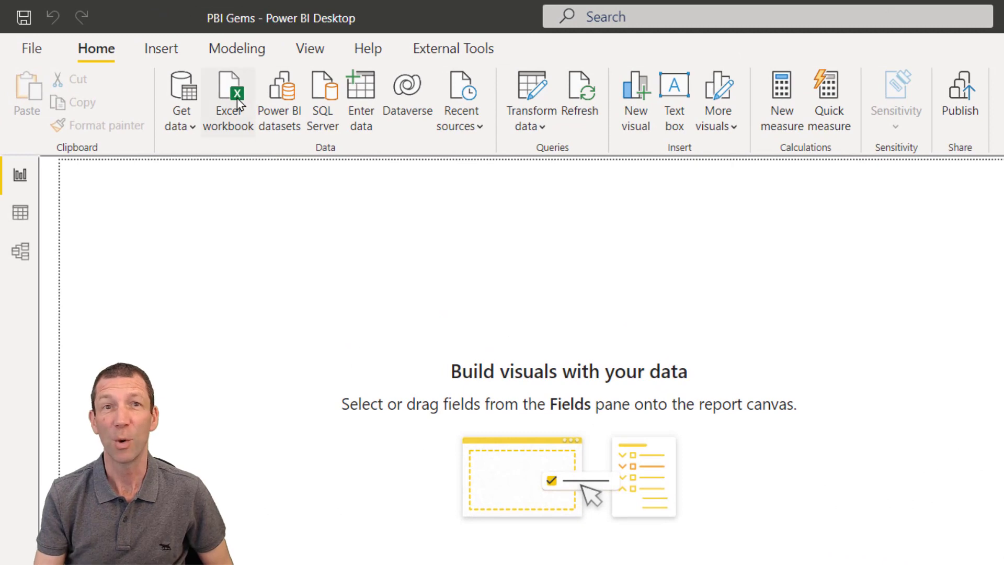
- Connect to the 5 Country Data.xlsx workbook and load all its items into Power Query Editor
left_click(238, 102)
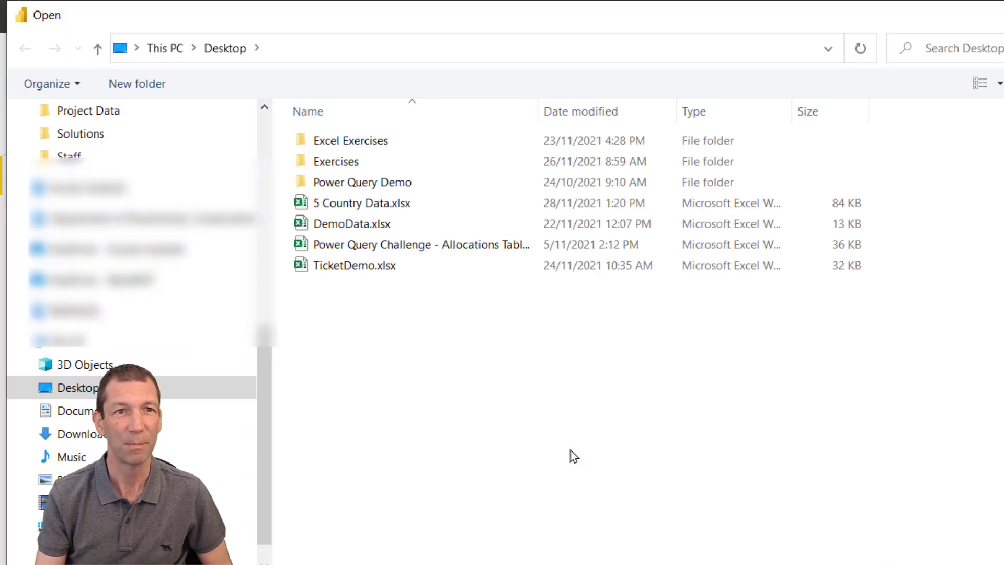
double_click(388, 209)
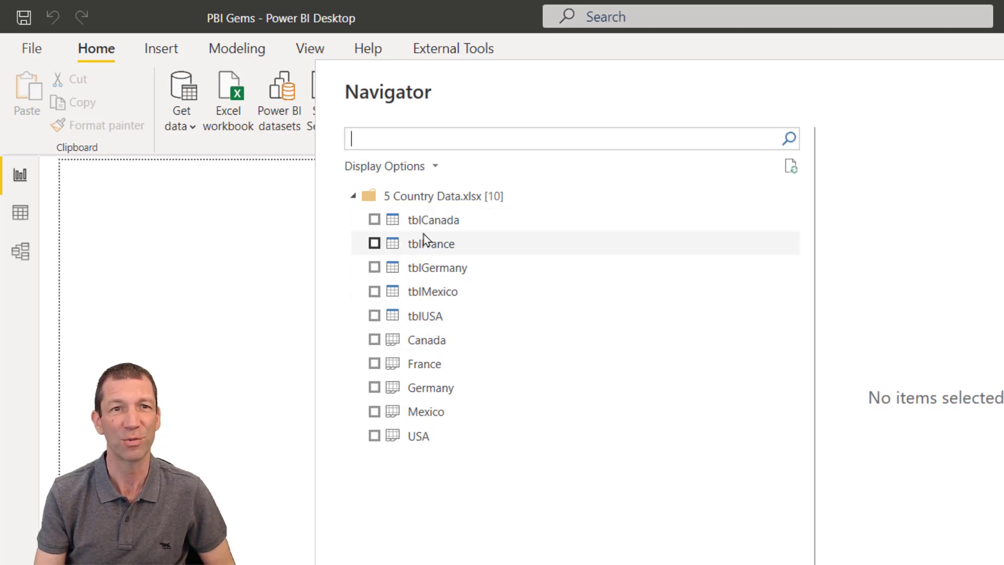
right_click(415, 198)
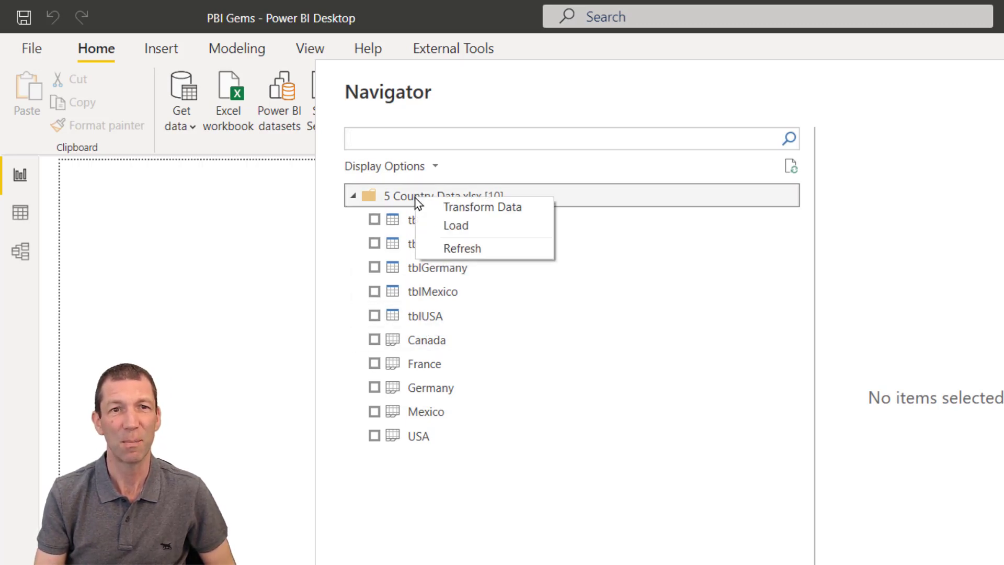
left_click(520, 209)
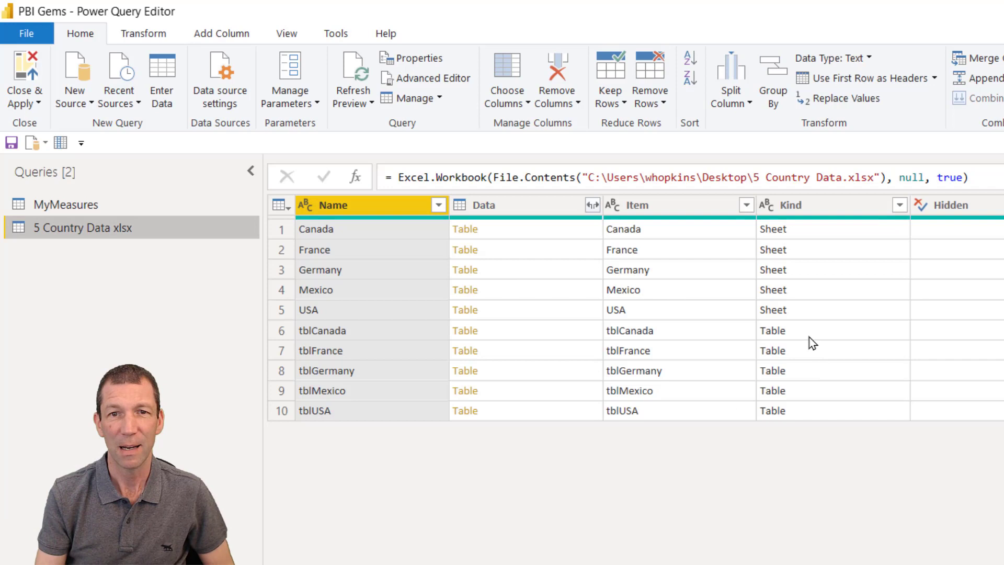
- Filter the Kind column to Table, dropping the Sheet rows and keeping the five country tables
left_click(810, 337)
left_click(384, 338)
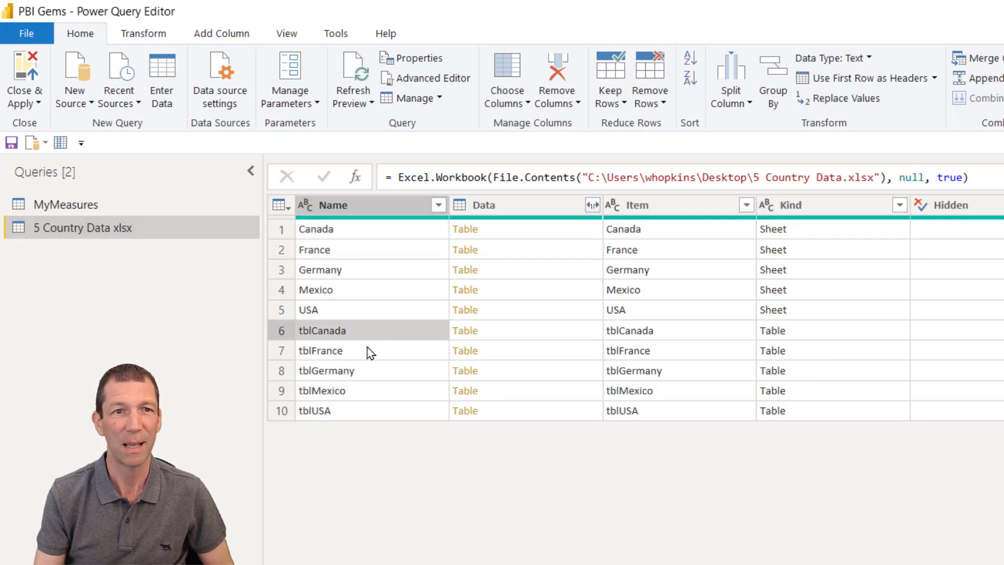
left_click(365, 352)
left_click(370, 376)
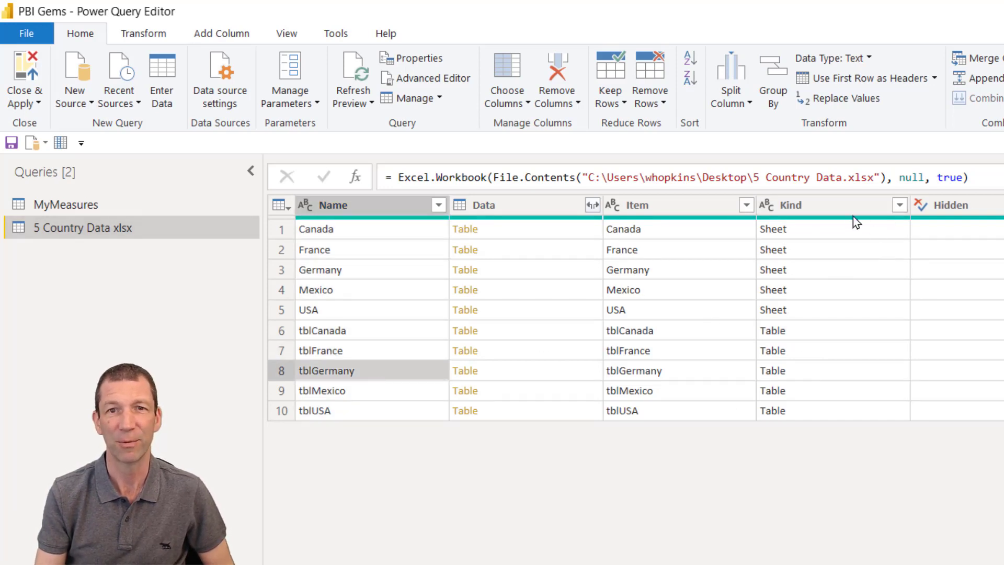
left_click(900, 205)
left_click(637, 430)
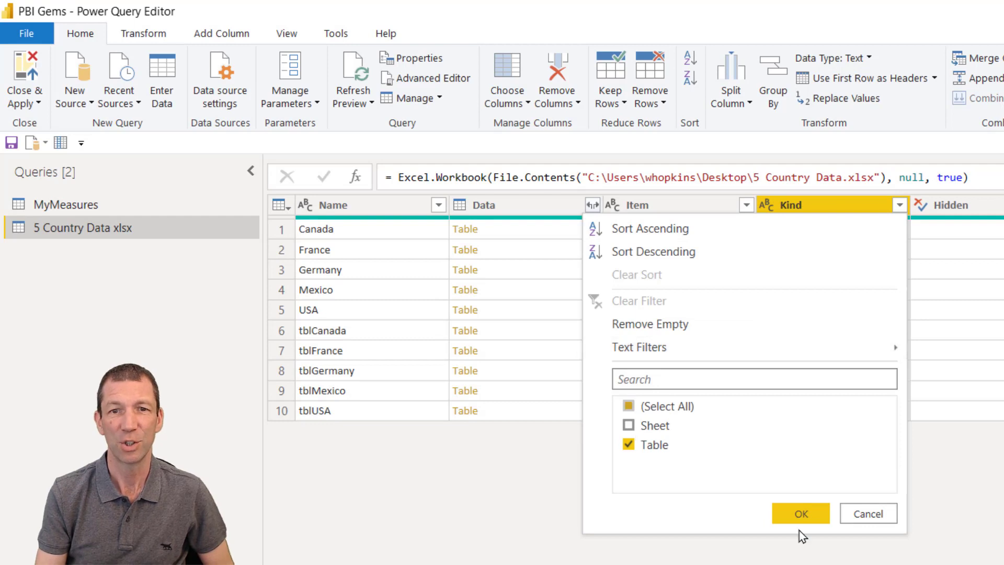
left_click(805, 512)
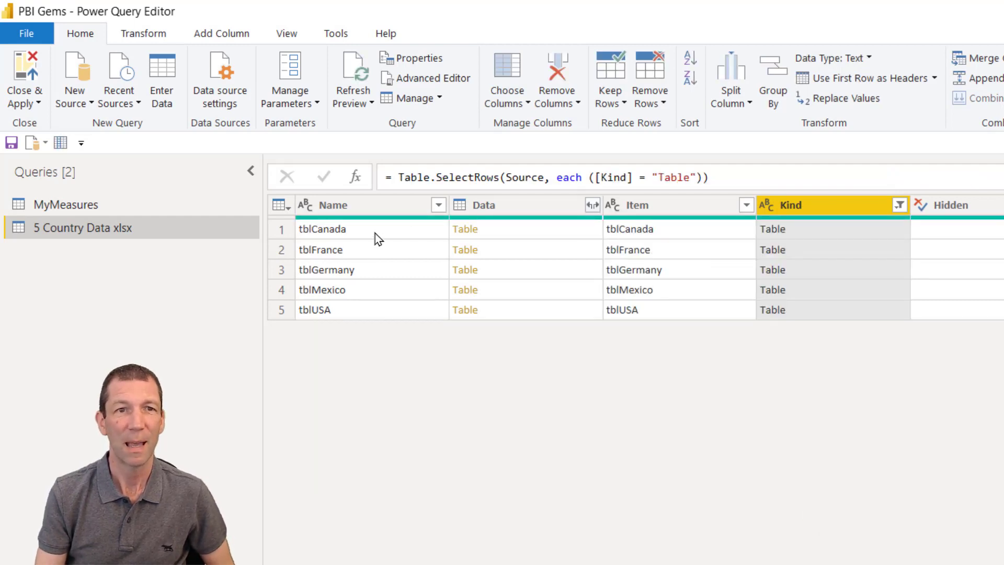
- Keep only the Data column and expand all of its nested columns
right_click(527, 210)
left_click(583, 266)
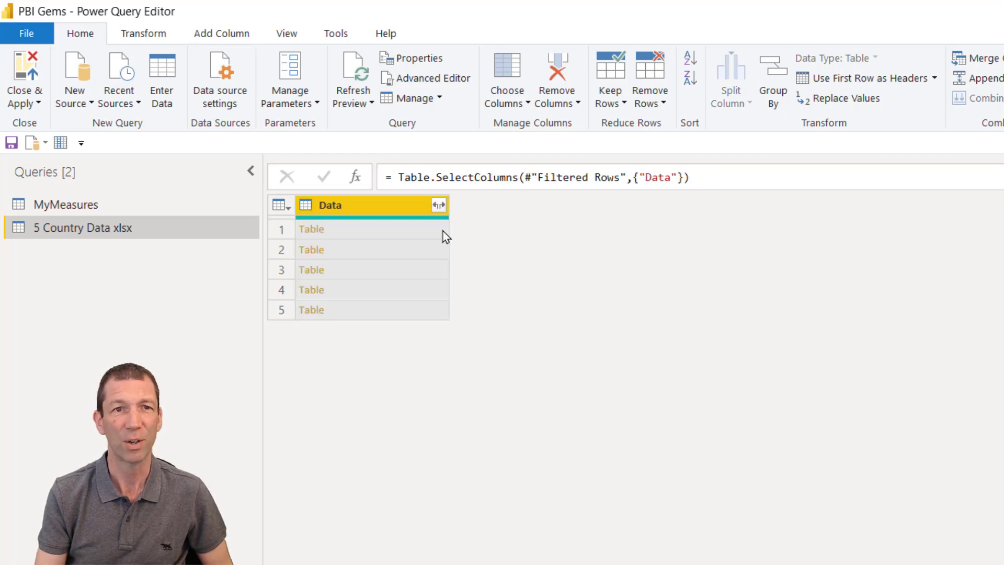
left_click(438, 205)
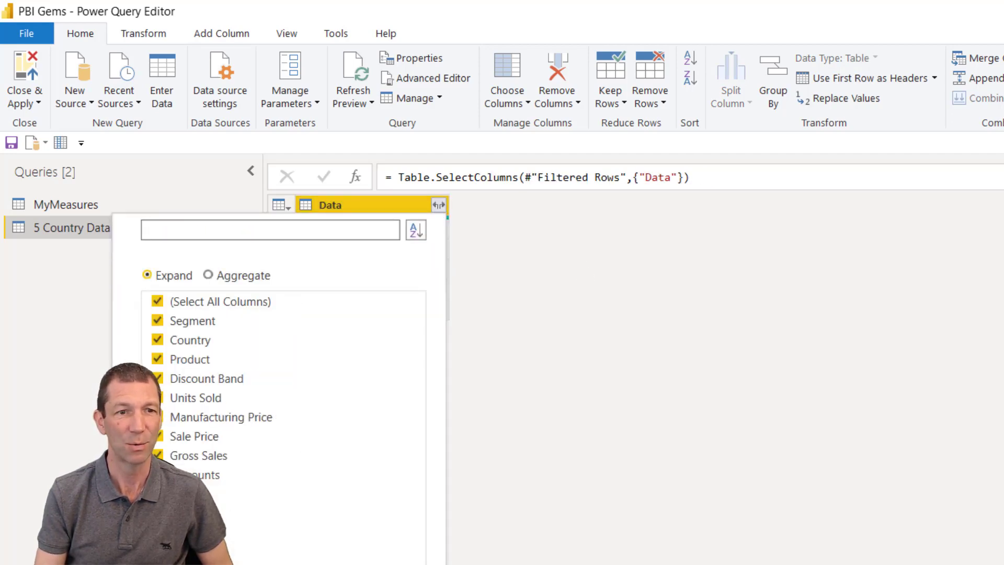
key("Return")
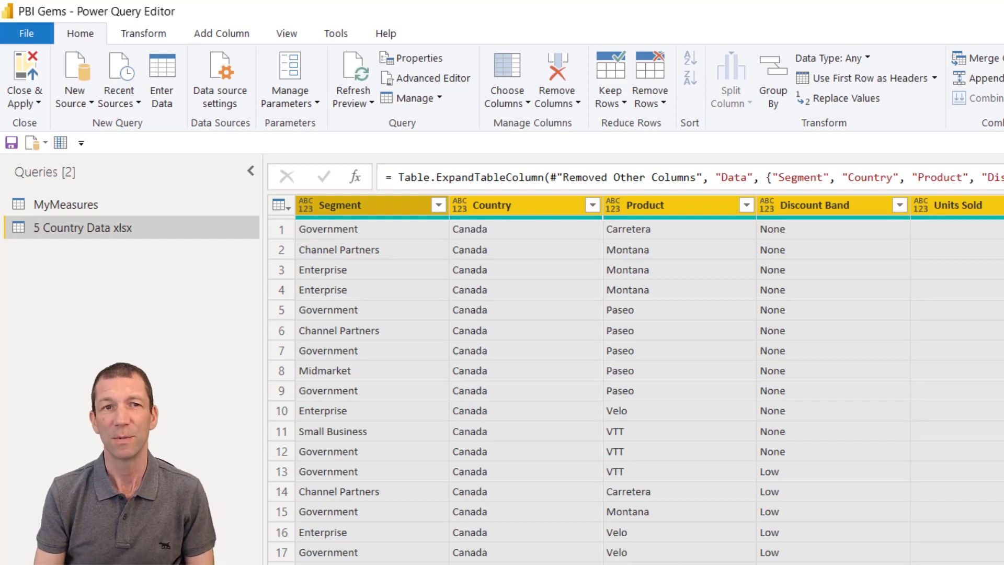
- Auto-detect data types for all columns and check the whole-number type on Manufacturing Price
left_click(152, 35)
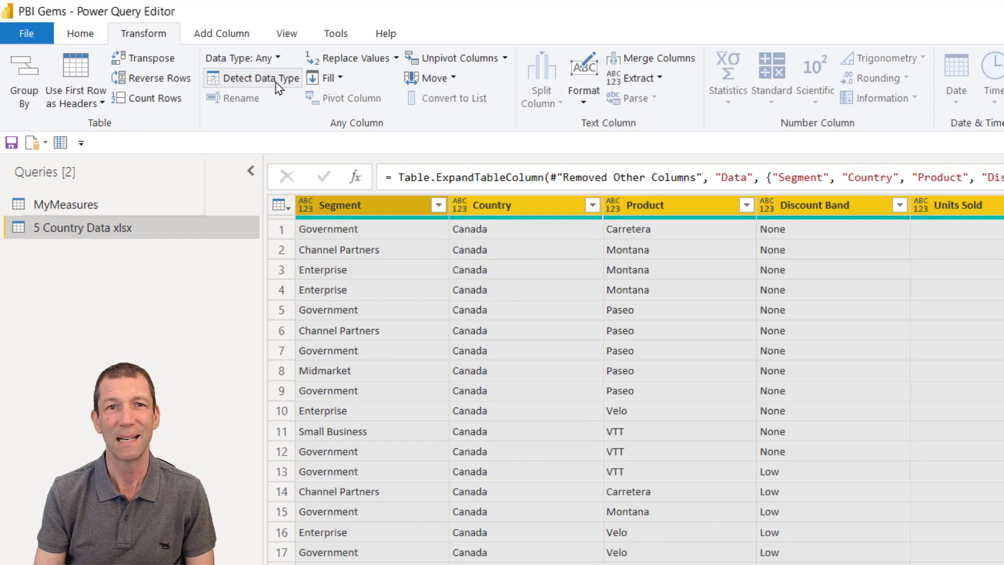
left_click(217, 83)
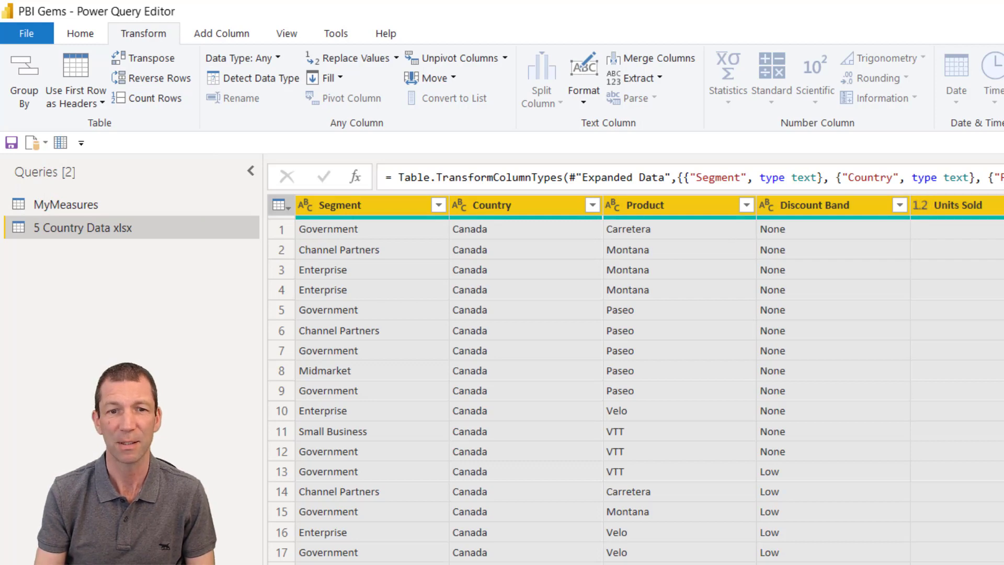
scroll(650, 378, "right", 6)
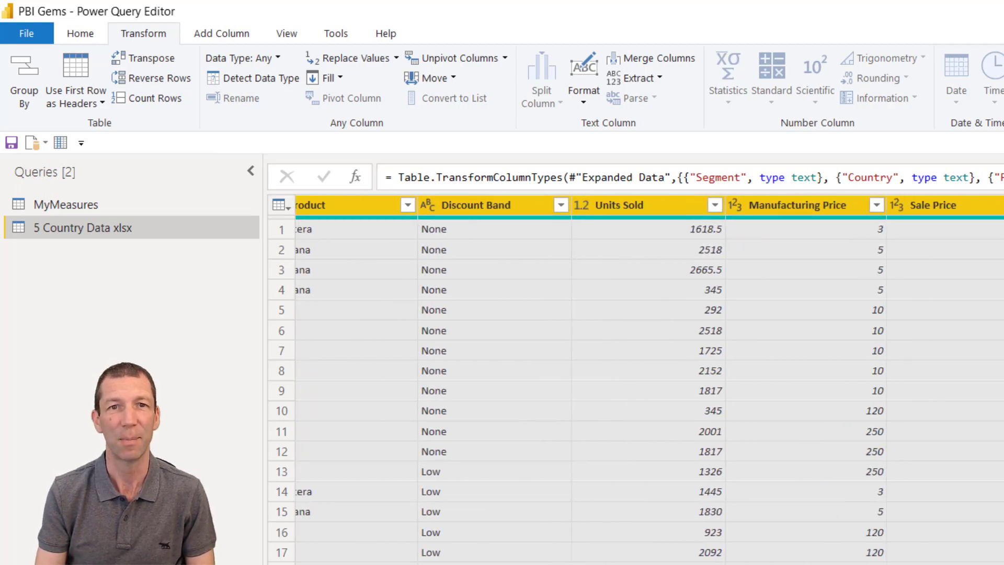
left_click(716, 549)
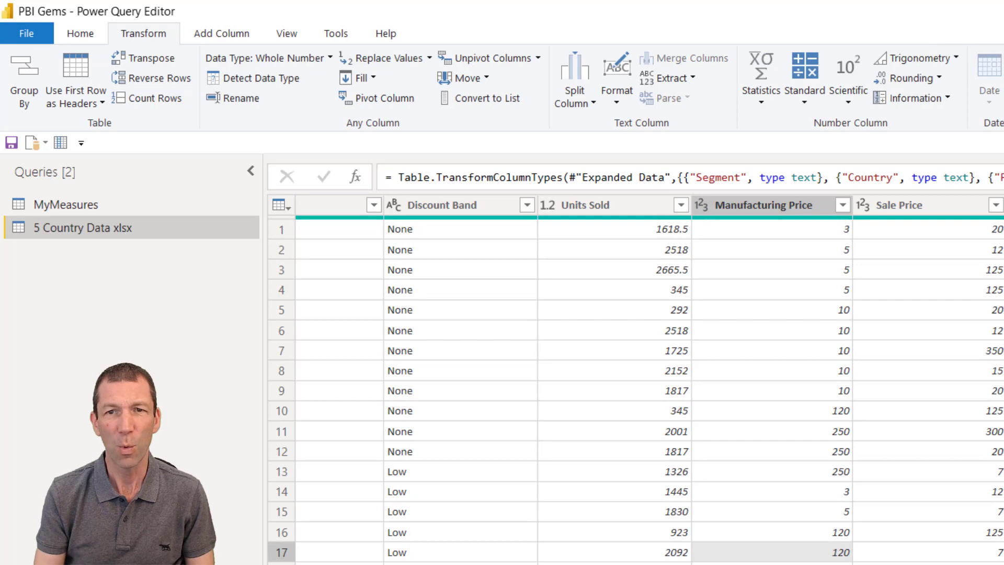
scroll(649, 379, "right", 4)
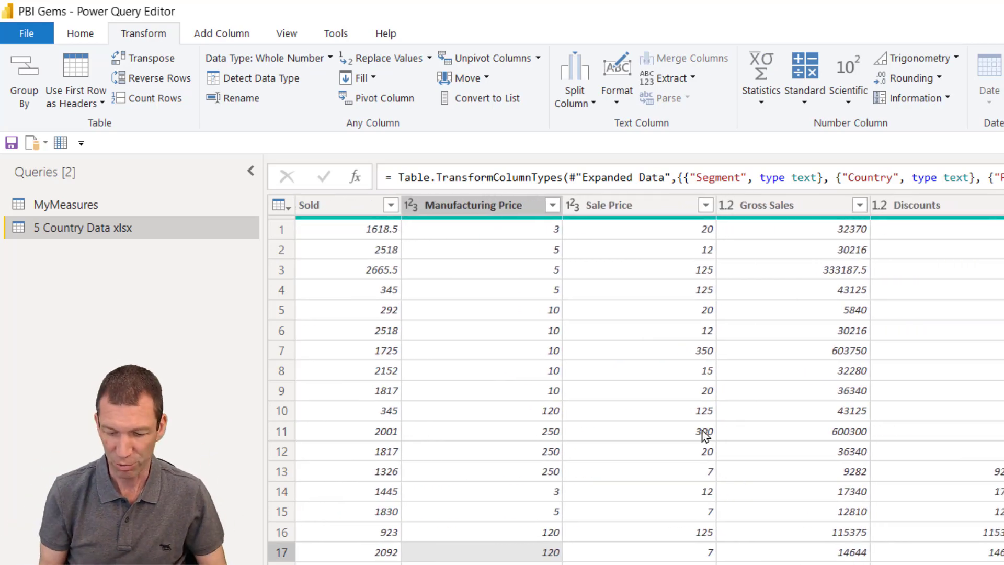
key("ctrl+shift+equal")
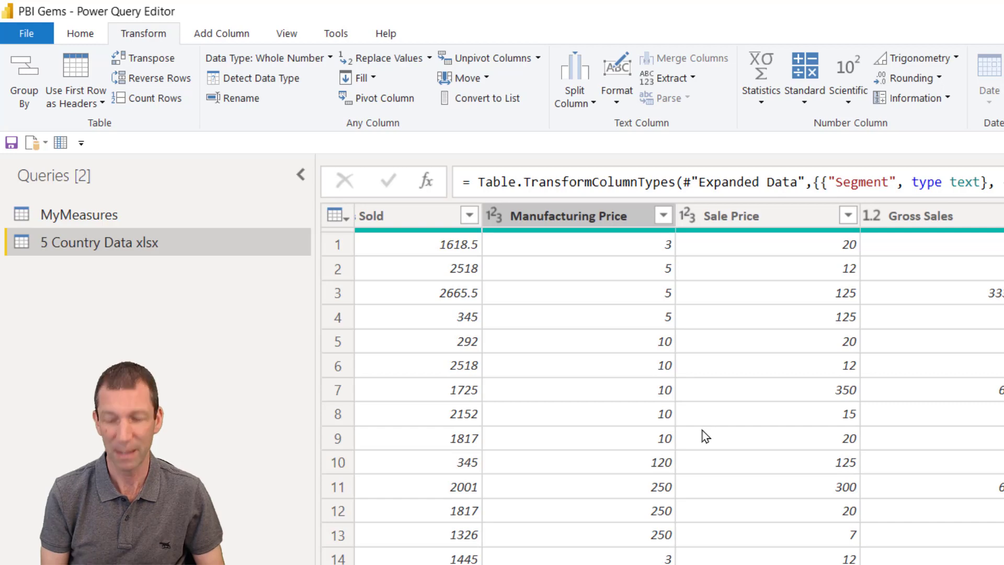
key("ctrl+shift+equal")
key("ctrl+minus")
key("ctrl+minus")
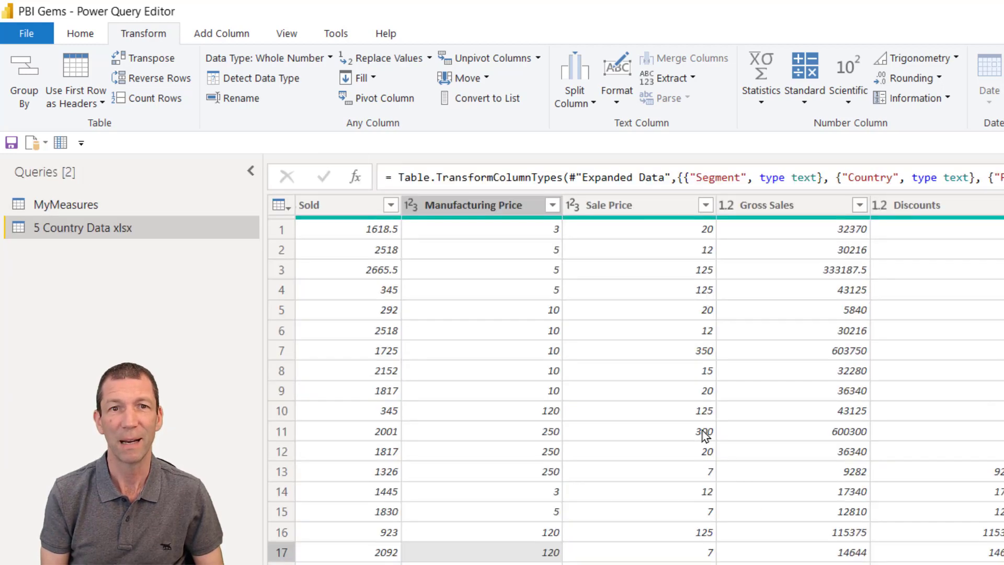
key("ctrl+shift+equal")
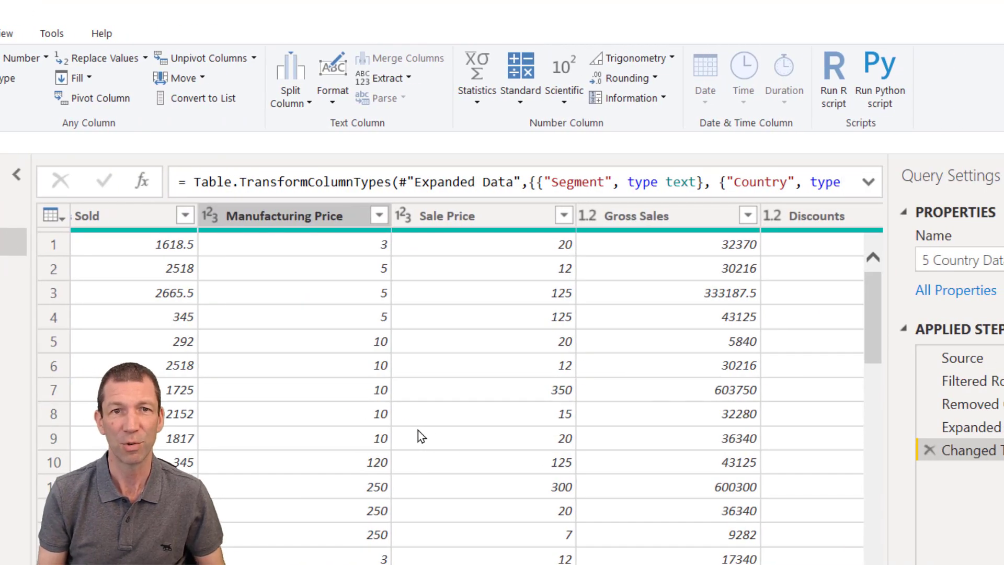
- Convert Manufacturing Price, Sale Price, Gross Sales and Discounts to Decimal Number, replacing the current conversion
scroll(466, 397, "right", 3)
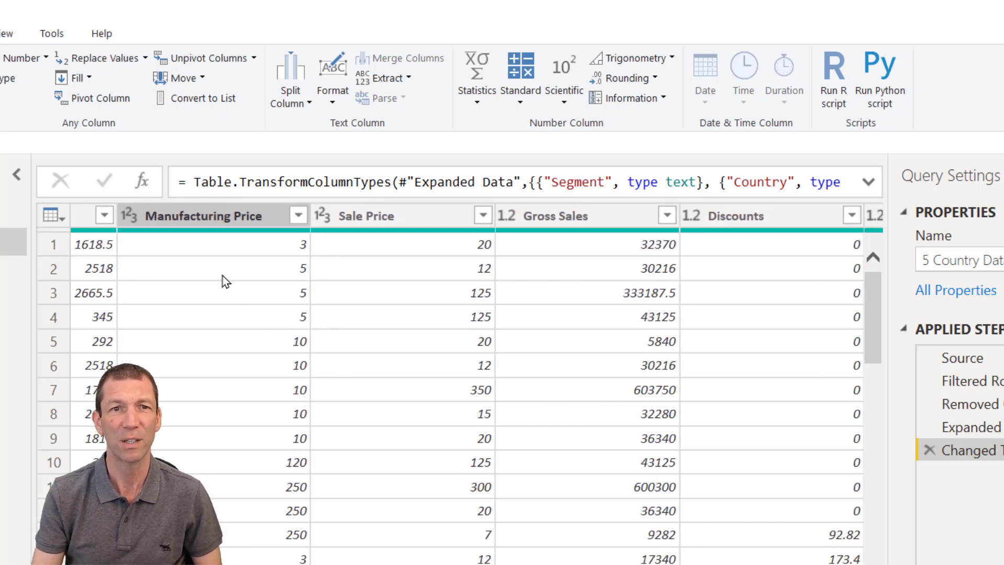
left_click(193, 216)
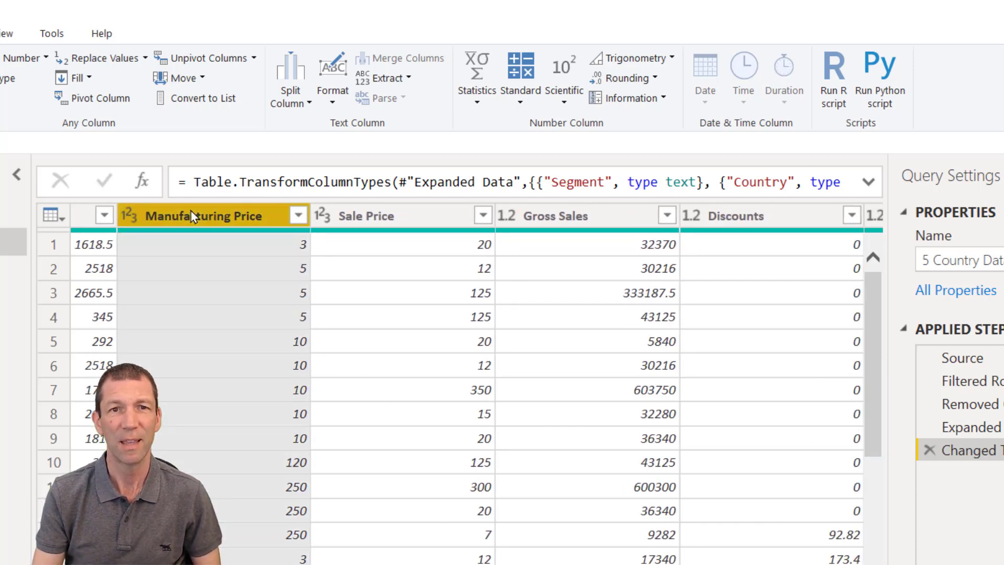
left_click(386, 217, "ctrl")
left_click(617, 216, "ctrl")
left_click(762, 224, "ctrl")
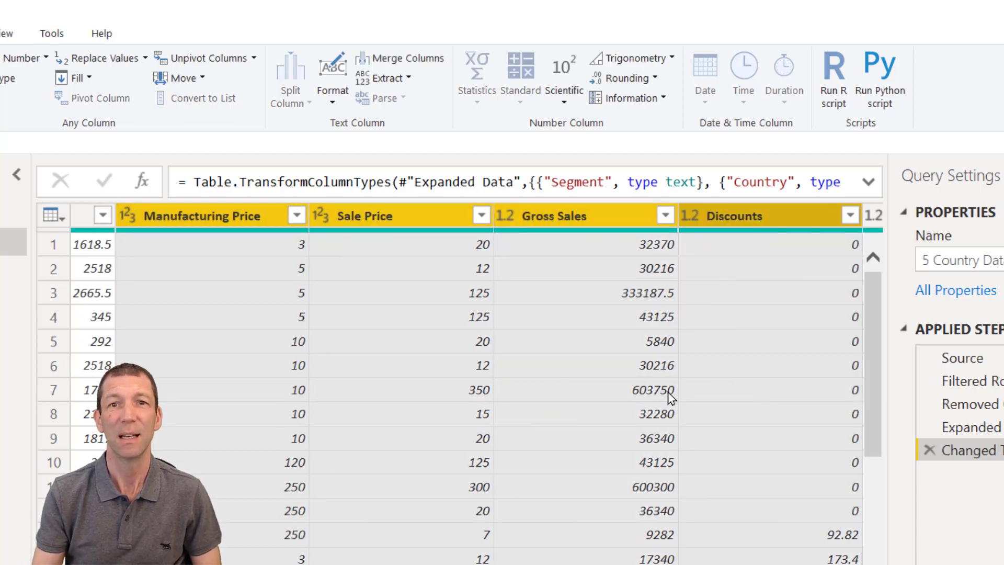
left_click(231, 219)
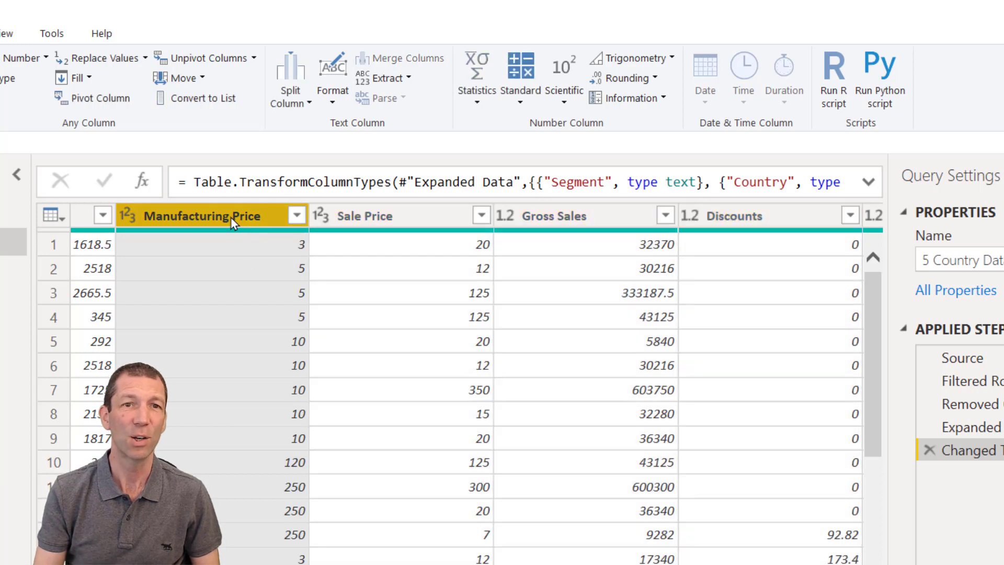
left_click(750, 220, "shift")
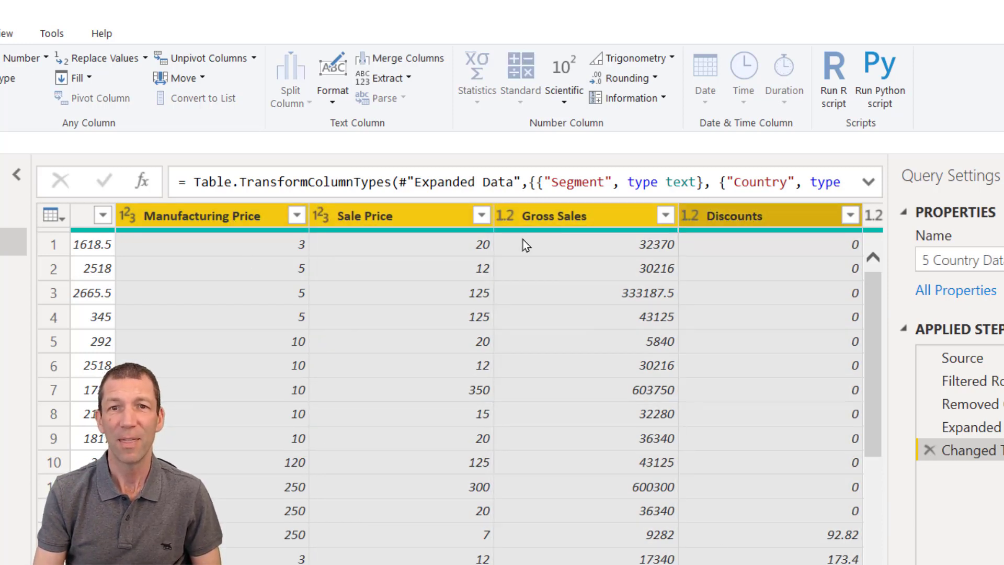
left_click(689, 216)
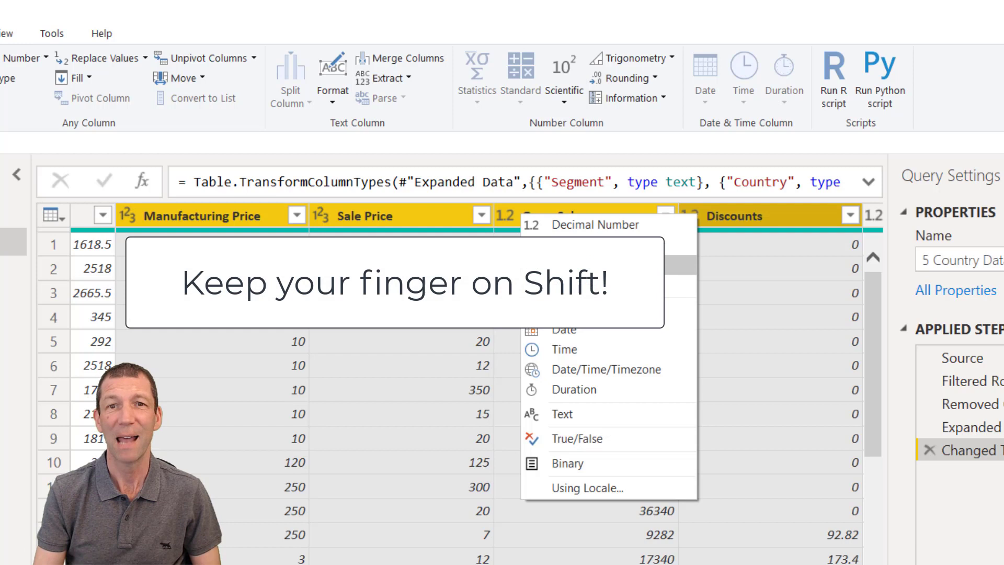
left_click(583, 226)
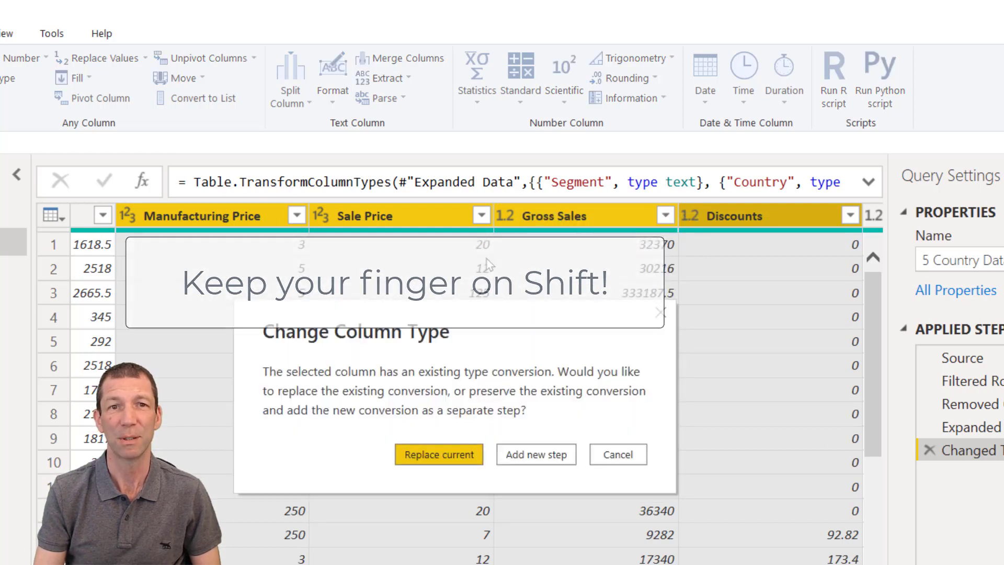
left_click(448, 455)
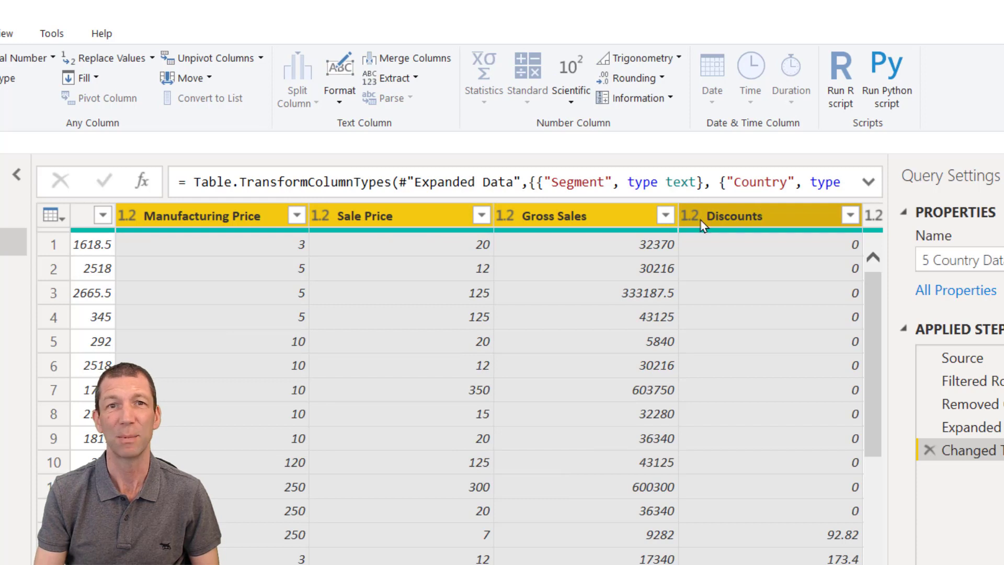
- Delete the Changed Type step and set Manufacturing Price, Gross Sales and Discounts to Decimal Number
left_click(928, 450)
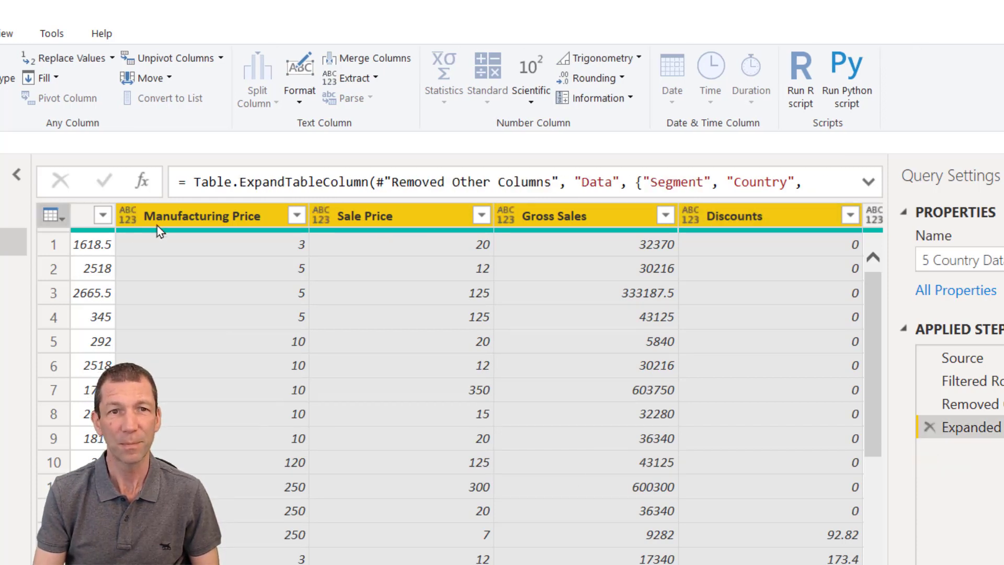
left_click(186, 216)
left_click(570, 216, "ctrl")
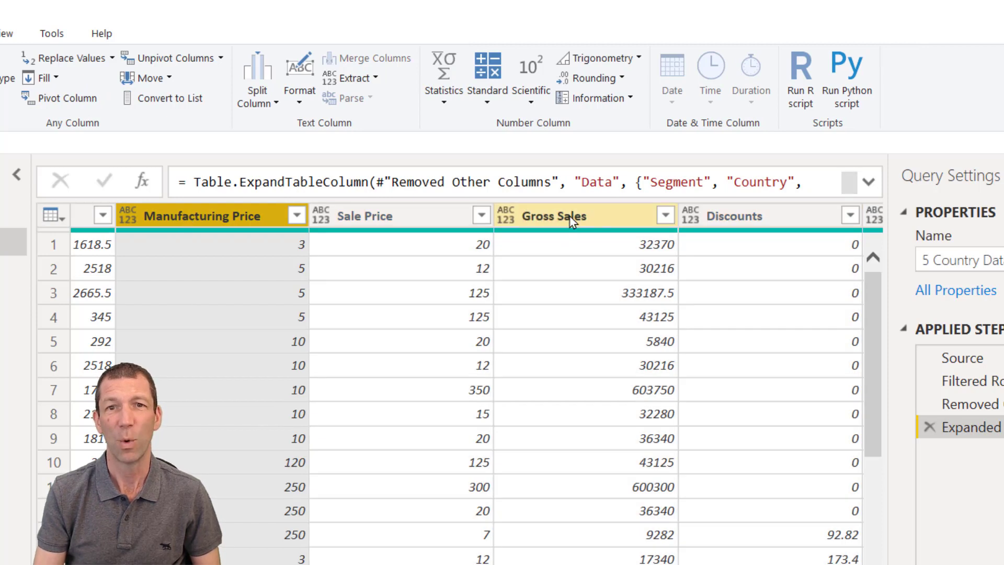
left_click(751, 215, "ctrl")
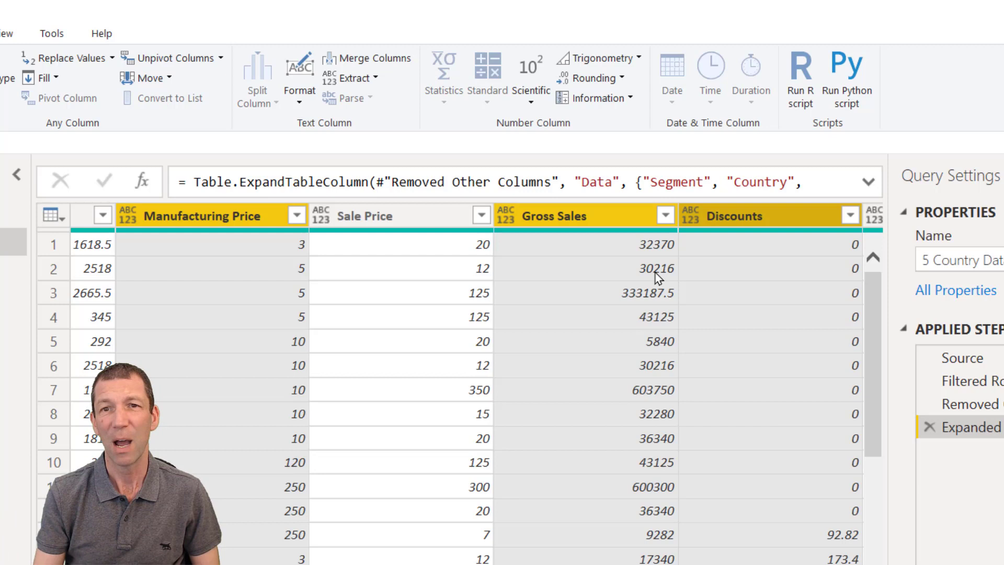
left_click(690, 216)
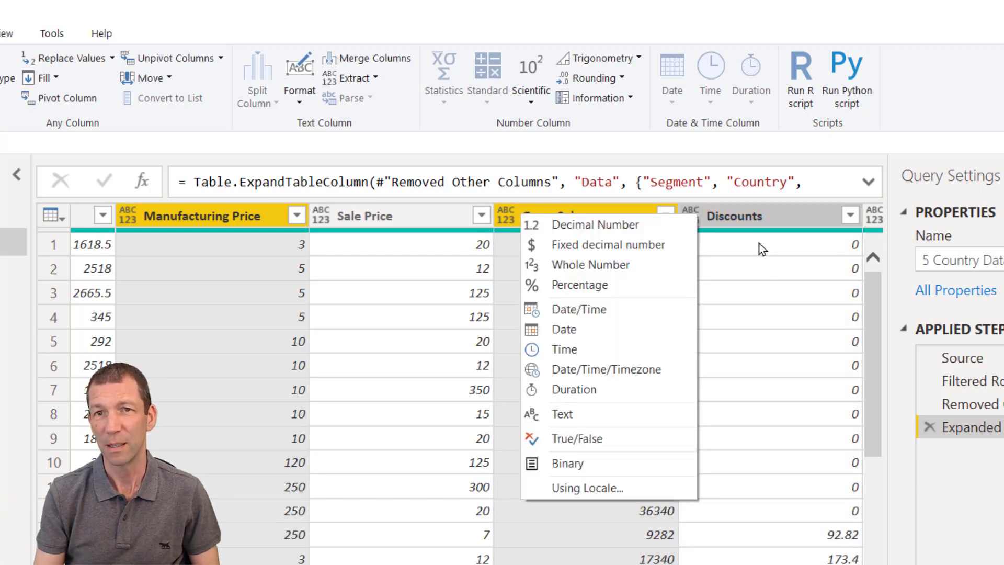
left_click(748, 216)
left_click(698, 219)
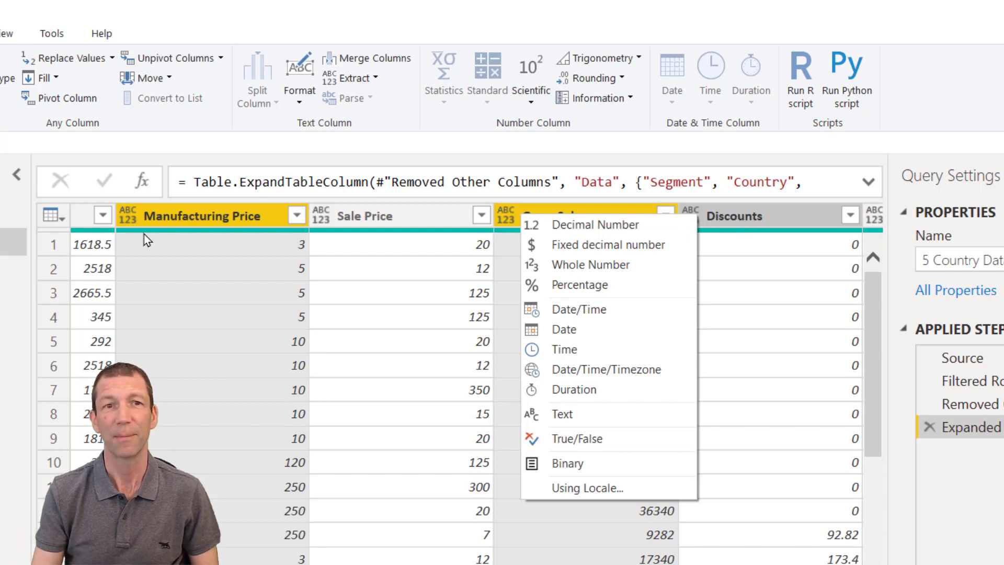
left_click(203, 214)
left_click(585, 215, "ctrl")
left_click(761, 214, "ctrl")
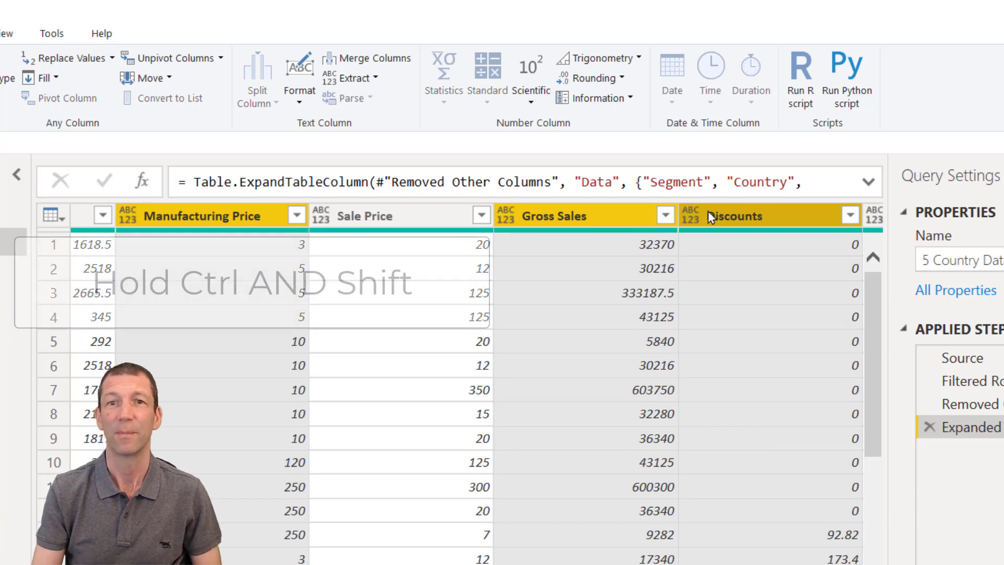
left_click(691, 215)
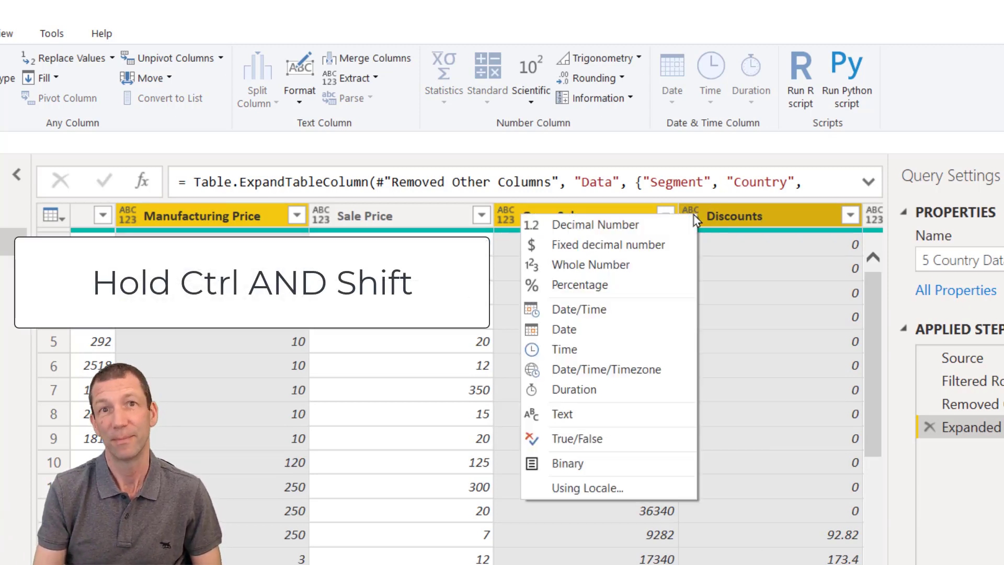
left_click(601, 229)
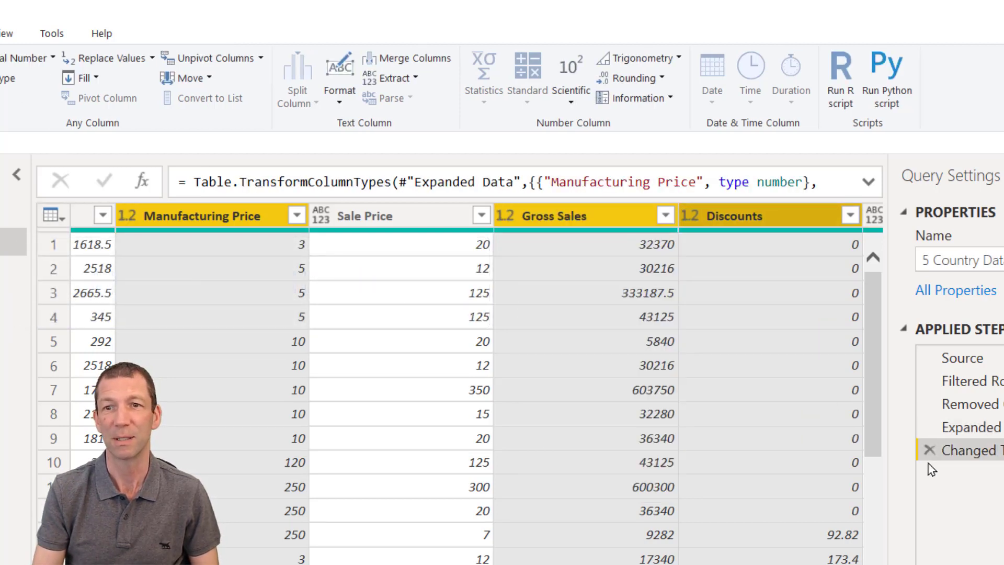
- Delete Changed Type again and re-detect data types for all columns
left_click(930, 451)
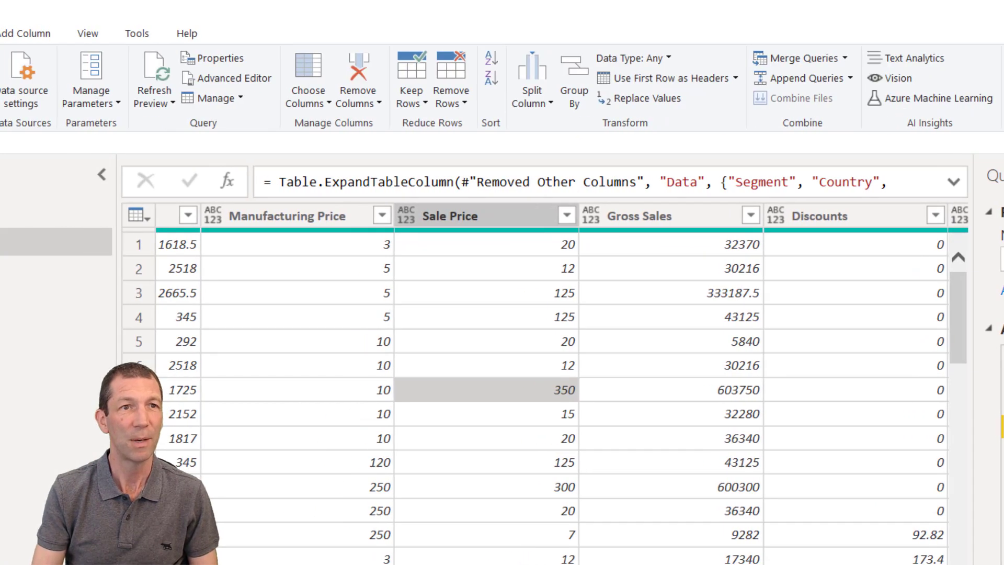
key("ctrl+a")
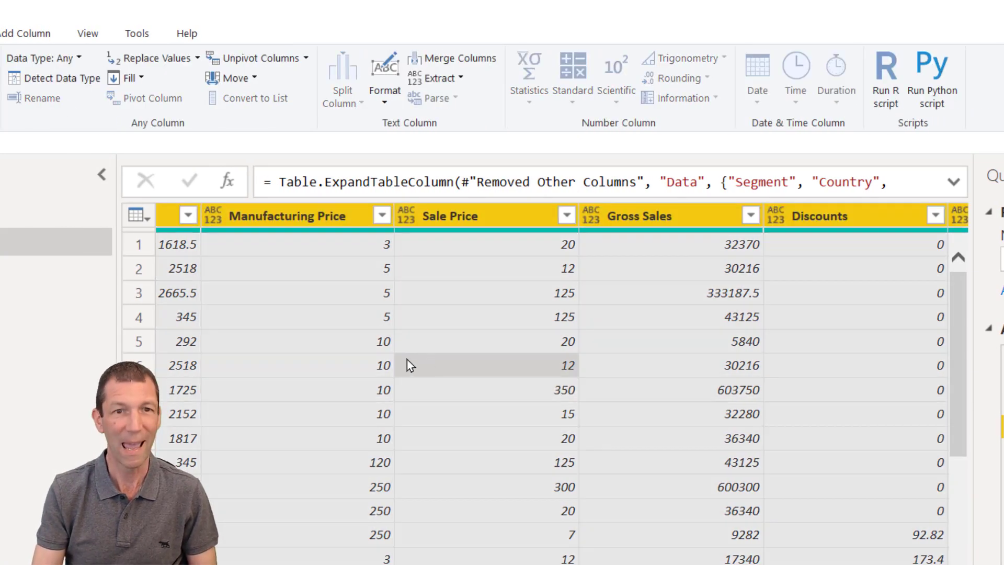
left_click(51, 78)
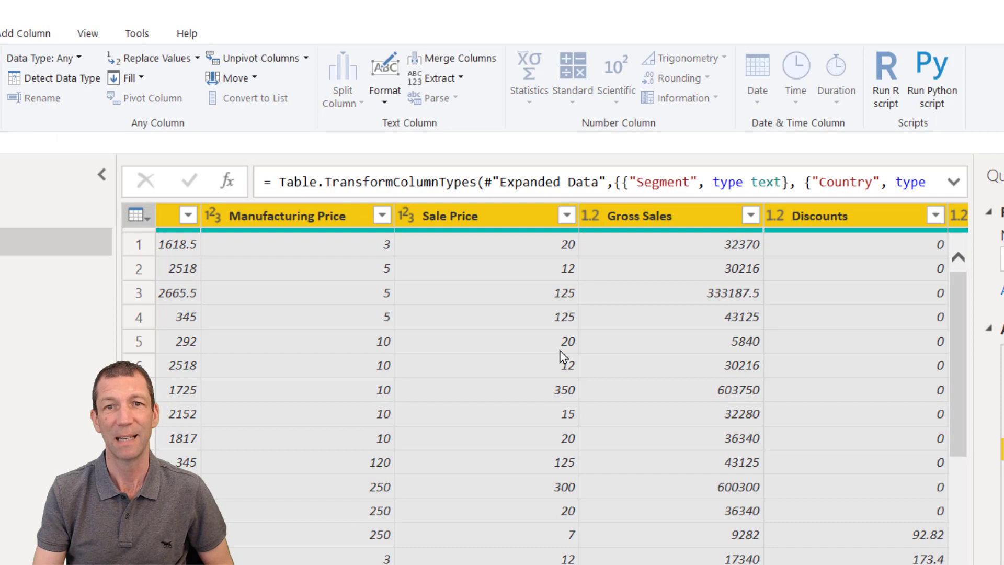
- Set Manufacturing Price, Sale Price and Discounts to Whole Number, replacing the existing conversion
left_click(330, 214)
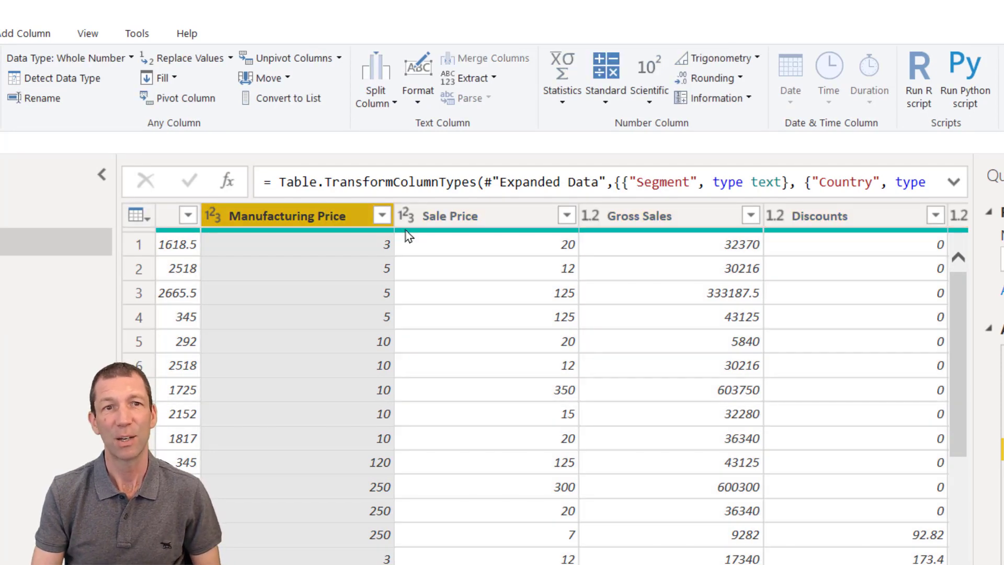
left_click(529, 220, "ctrl")
left_click(843, 217, "ctrl")
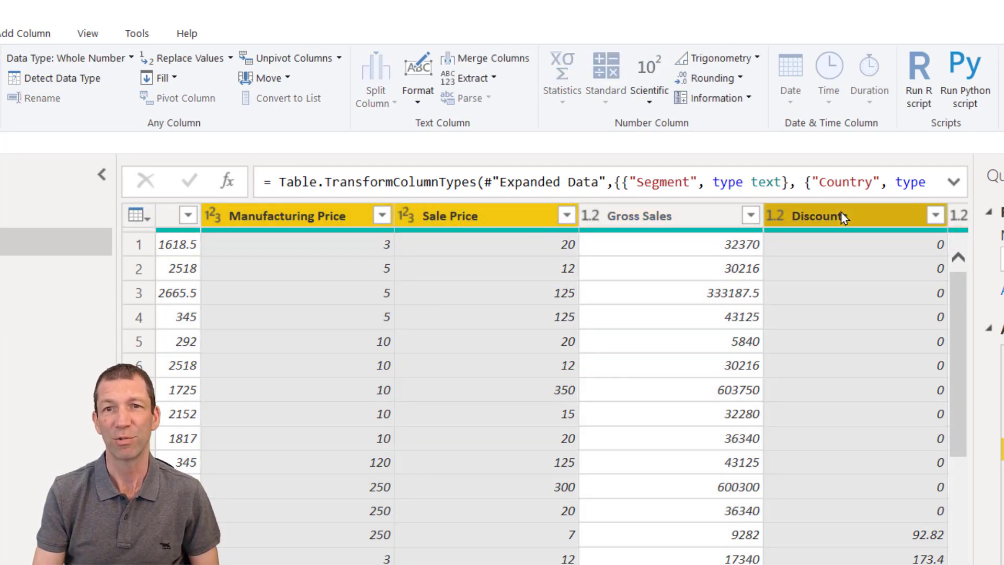
left_click(776, 216)
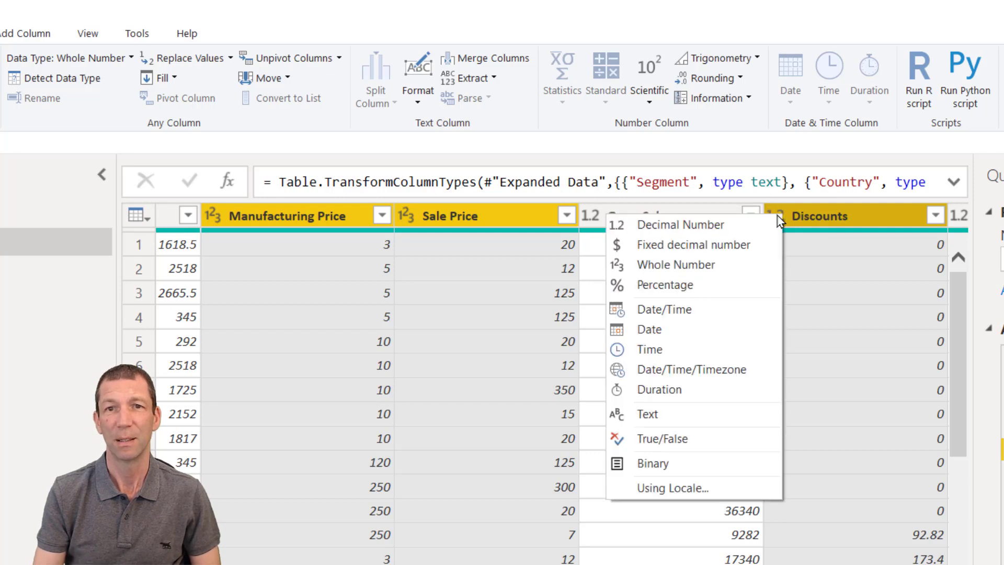
left_click(677, 265)
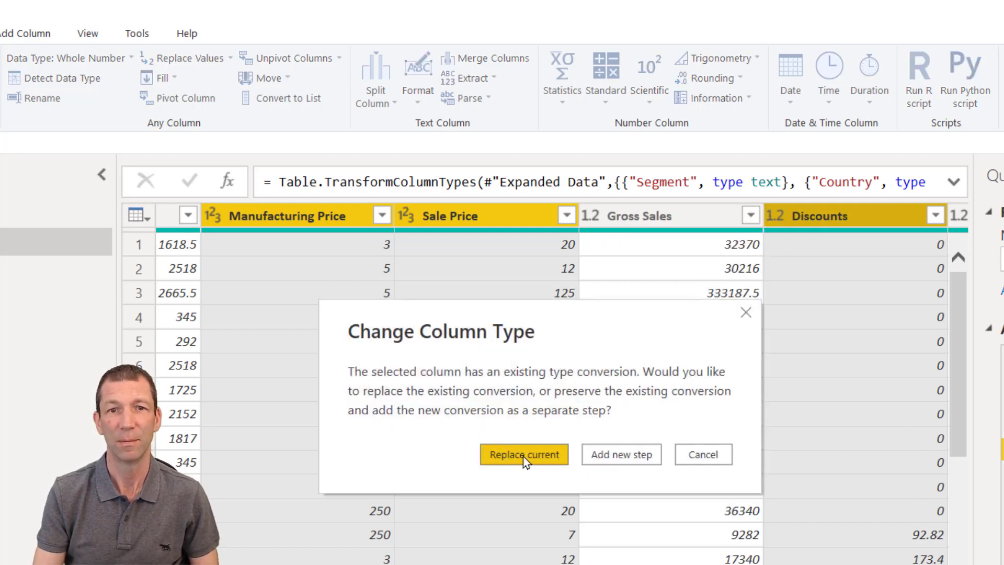
left_click(523, 457)
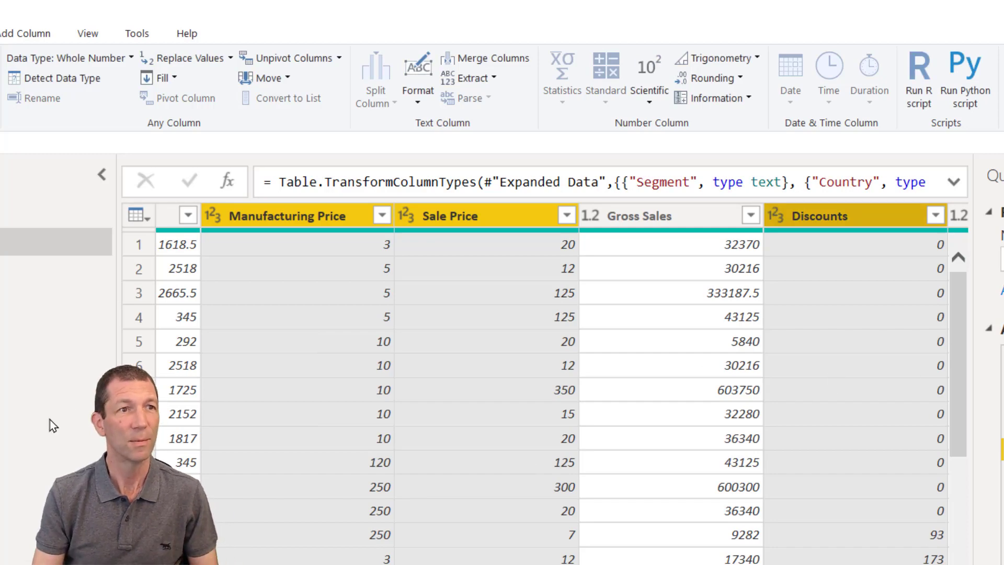
left_click(84, 35)
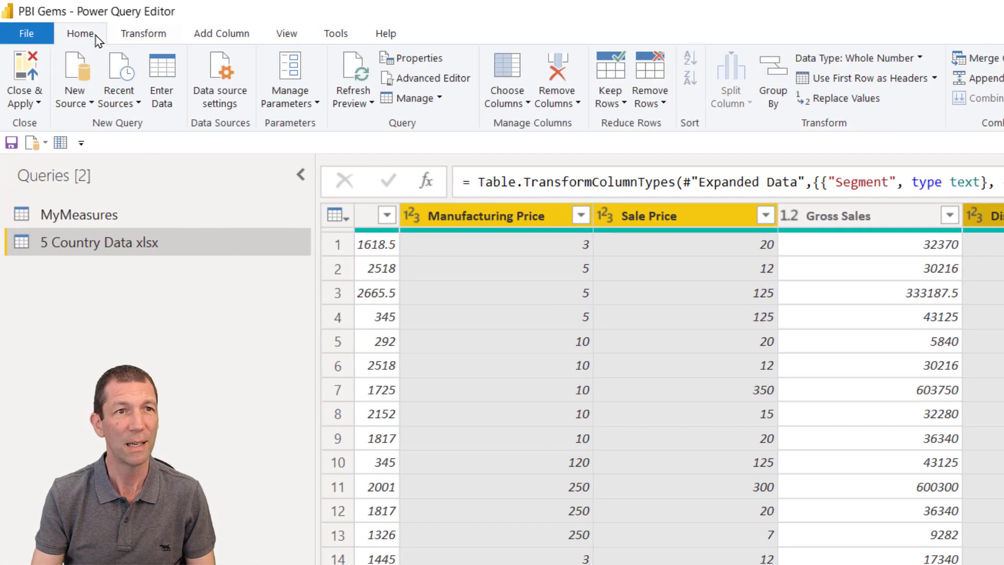
- Apply the query changes, then sort the table by Segment, Country descending and Product descending
left_click(20, 76)
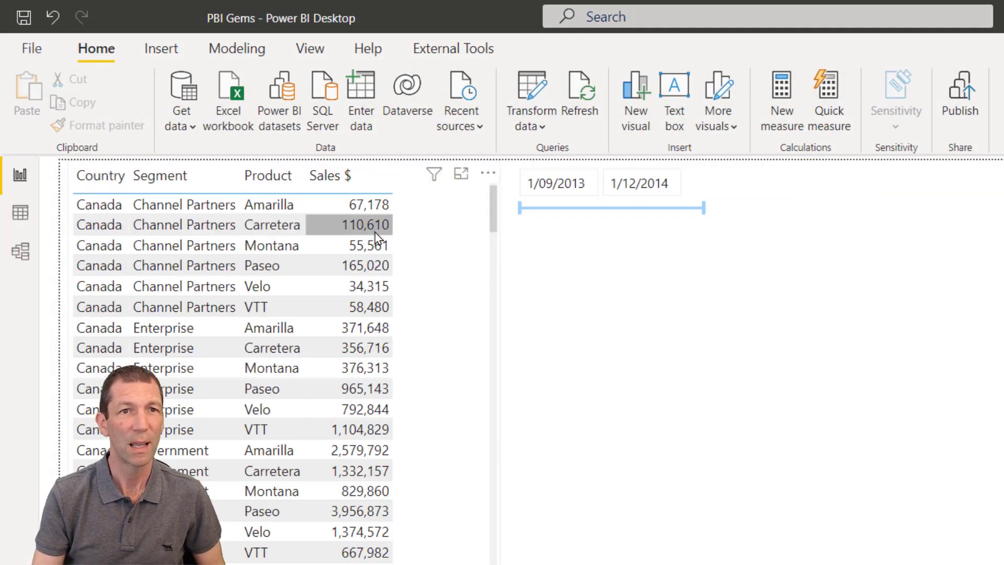
left_click(323, 187)
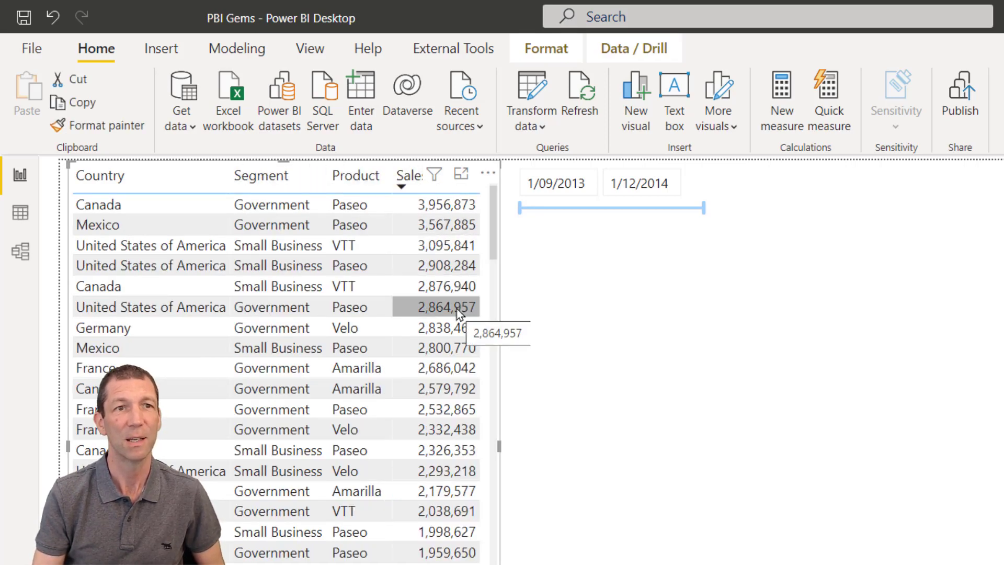
left_click(343, 178)
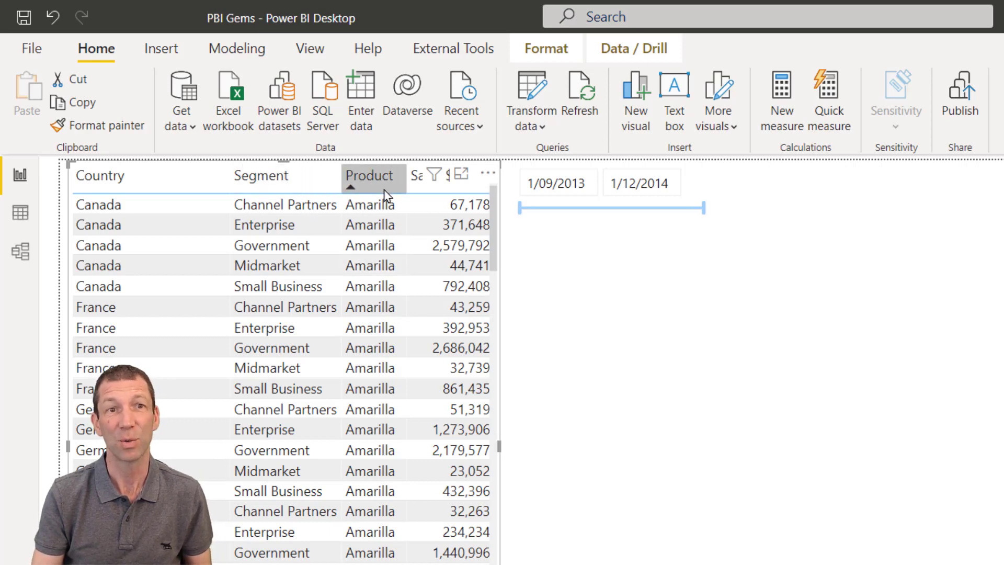
left_click(294, 188, "shift")
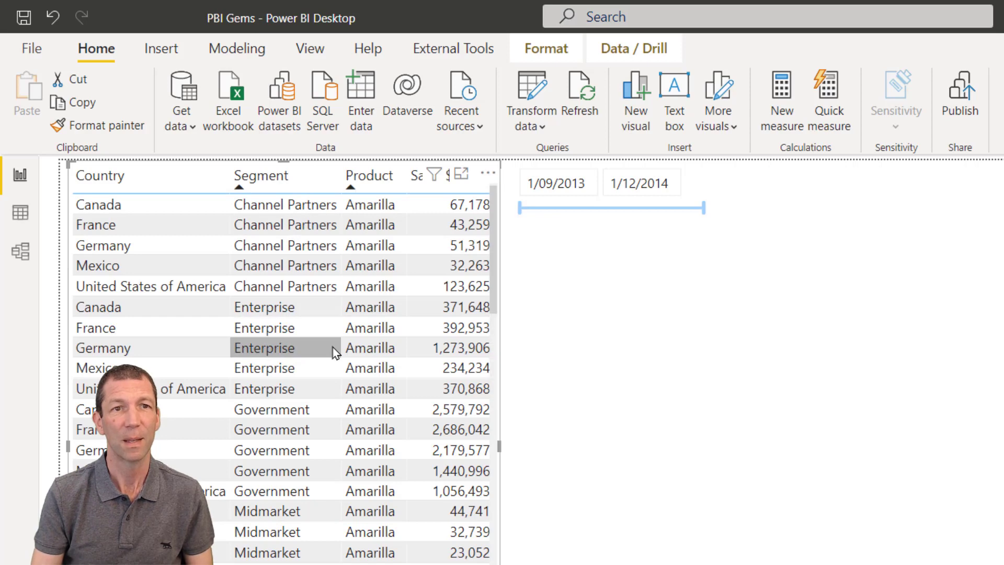
left_click(121, 180, "shift")
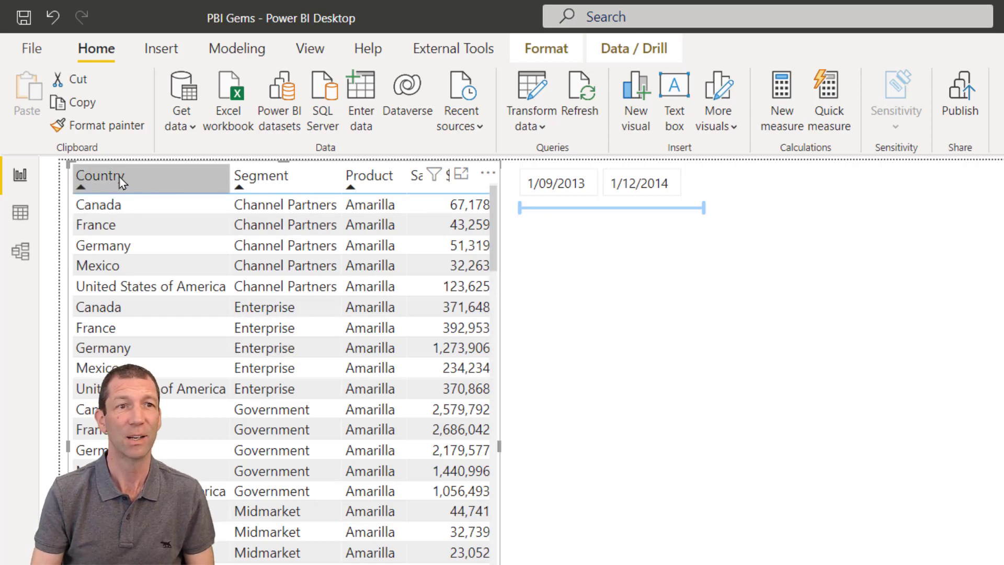
left_click(121, 178)
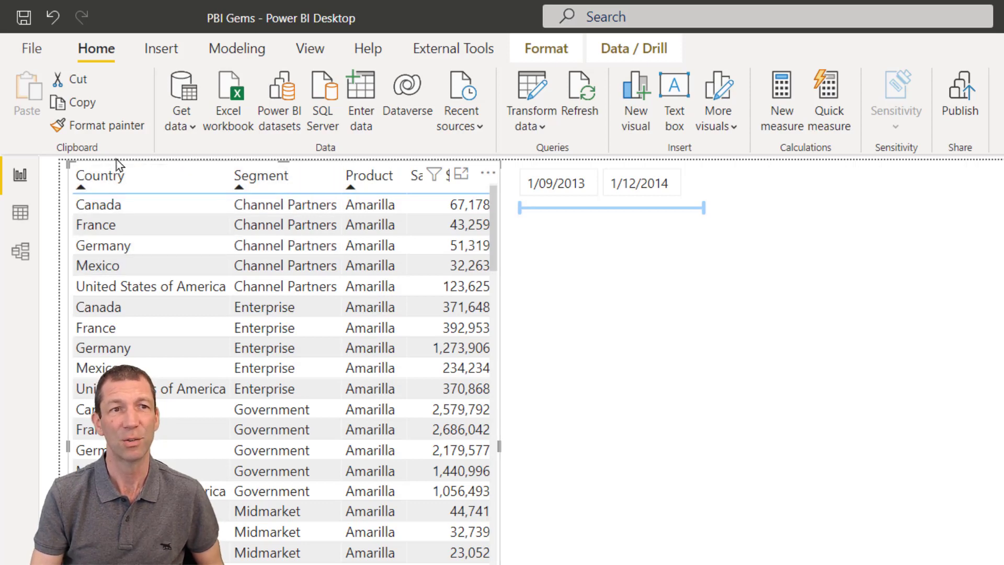
left_click(149, 183)
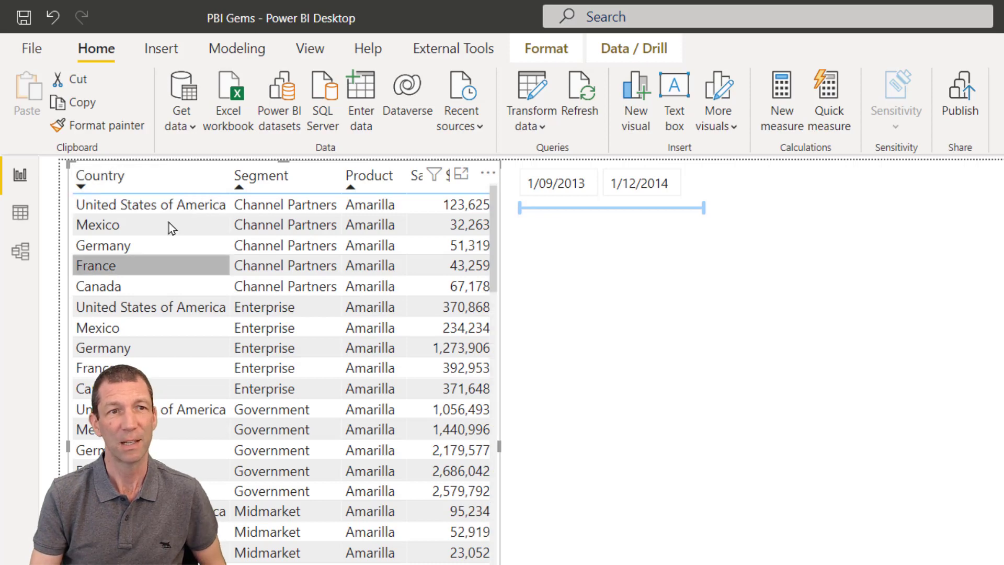
left_click(372, 178, "shift")
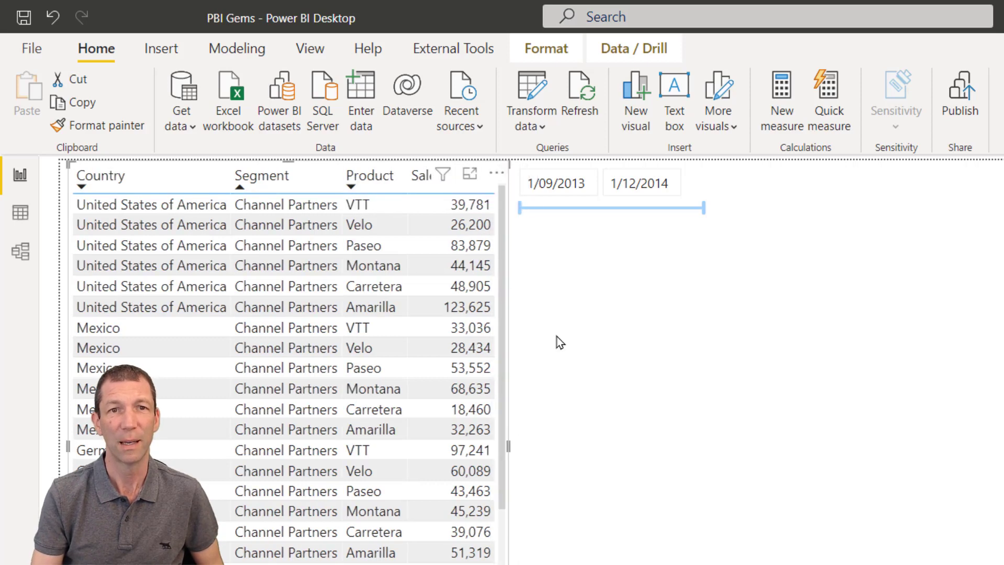
- Drag the date slicer slightly right and turn its Responsive setting off
left_click(643, 226)
left_click_drag(641, 225, 669, 225)
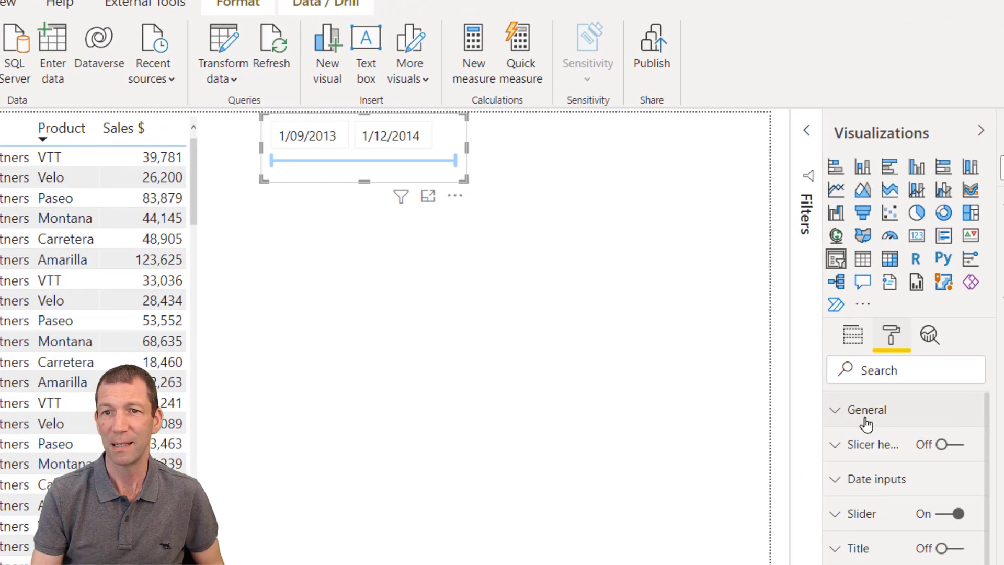
left_click(1003, 465)
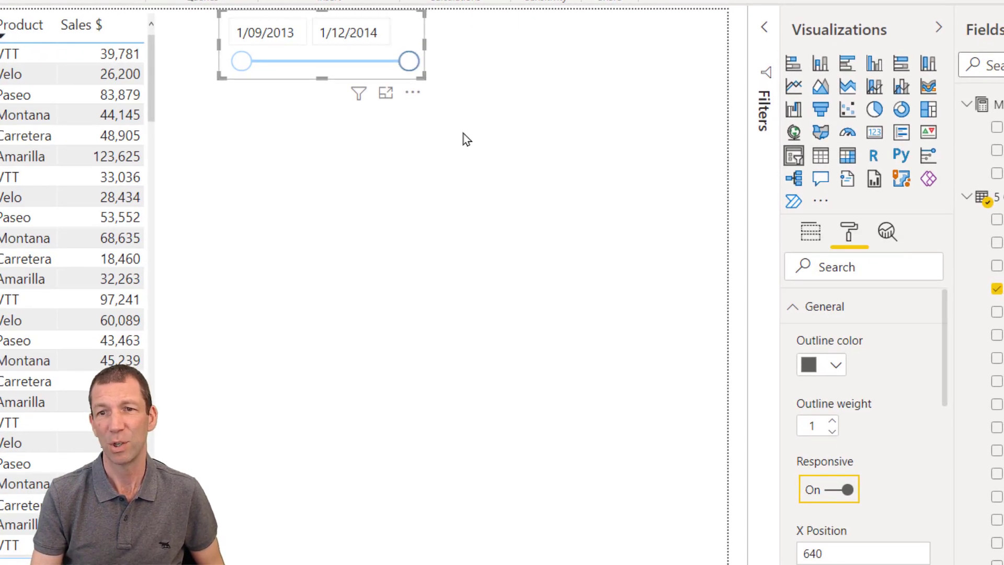
left_click(847, 489)
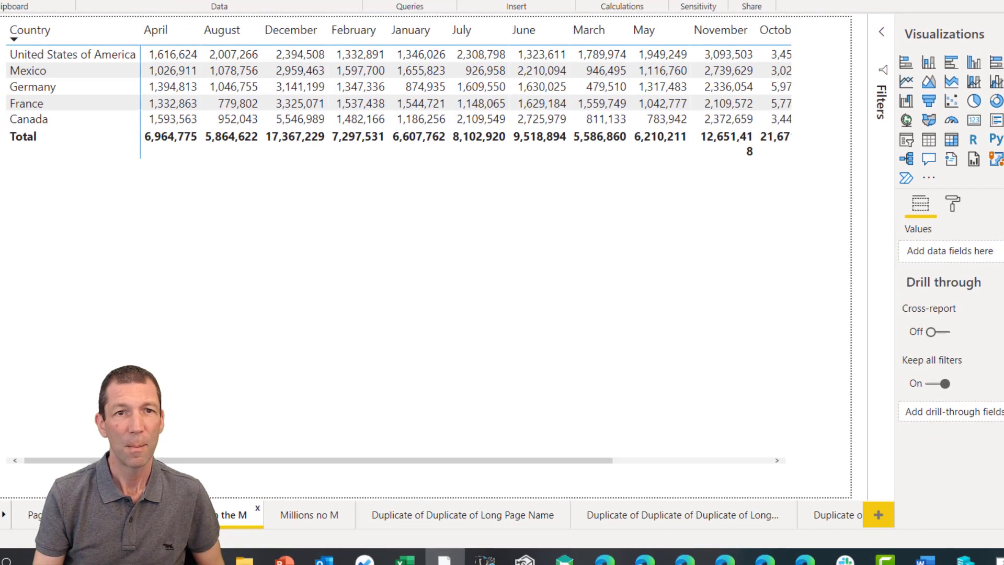
- Format the matrix's Sales $ field with Millions display units and 2 value decimal places
left_click(603, 390)
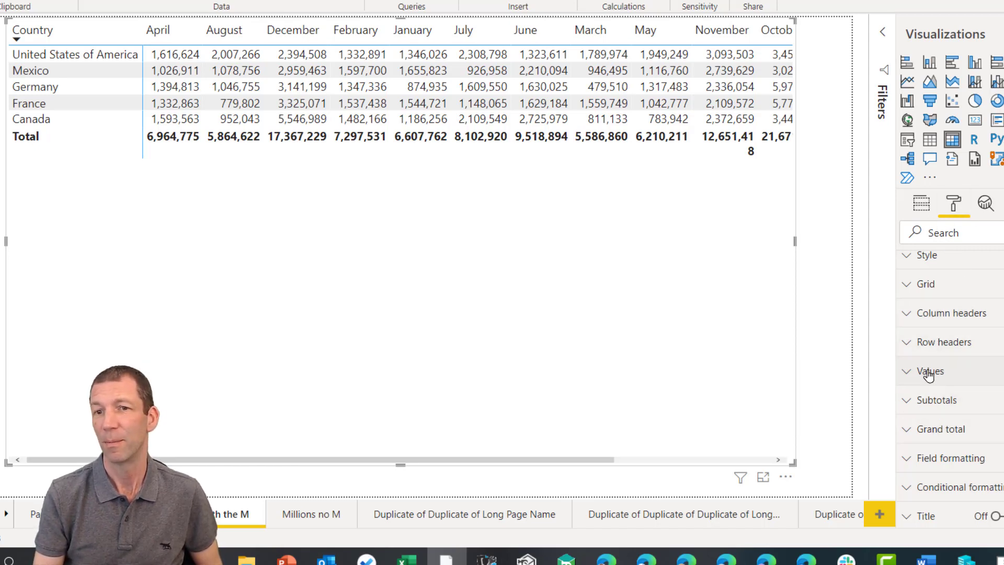
scroll(934, 366, "down", 2)
left_click(910, 295)
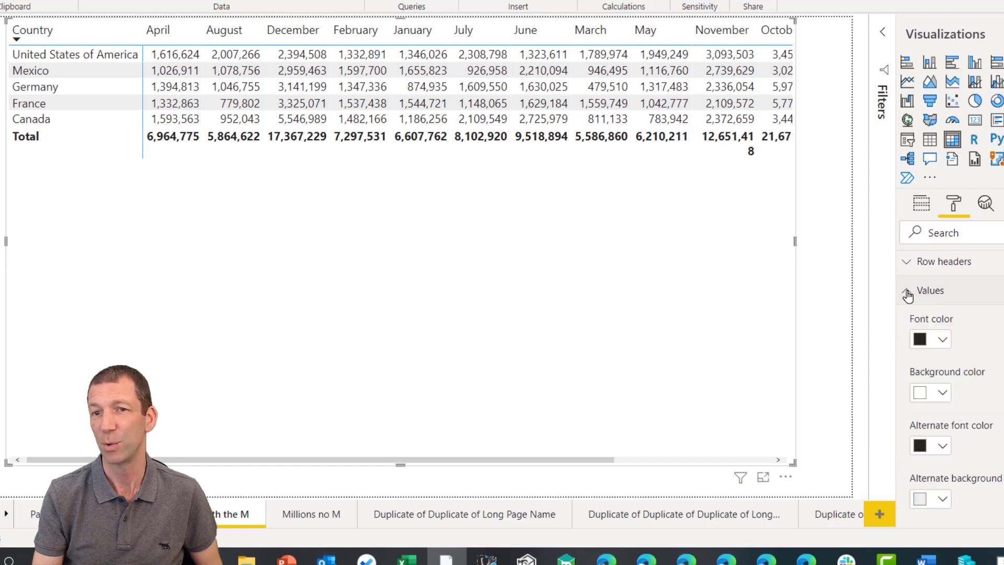
left_click(911, 294)
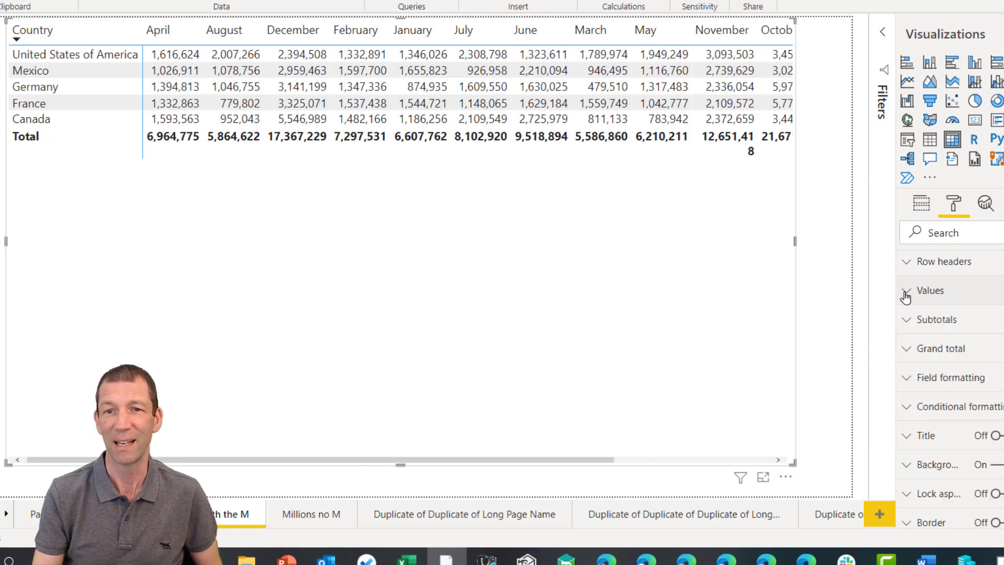
left_click(905, 383)
scroll(978, 361, "down", 2)
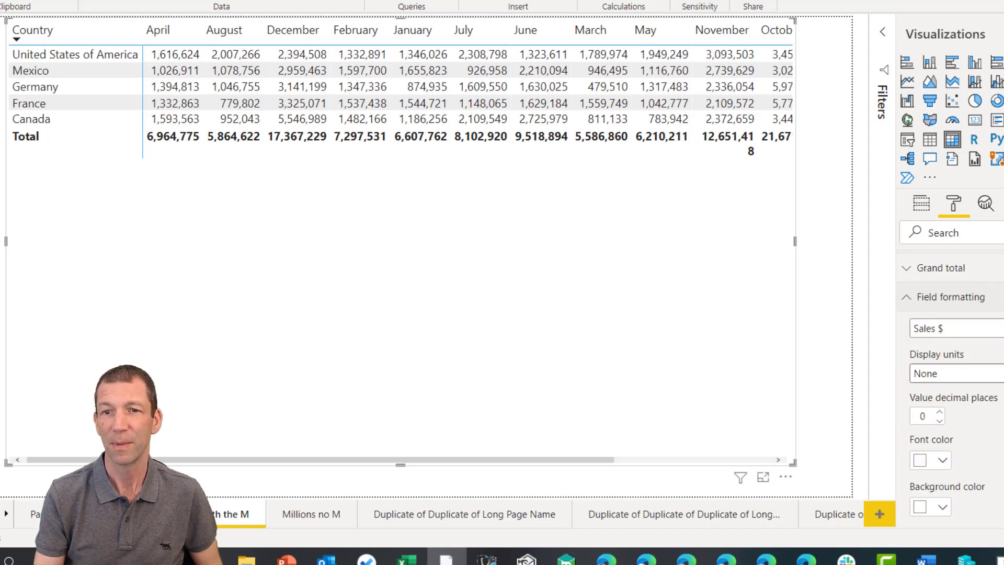
left_click(992, 382)
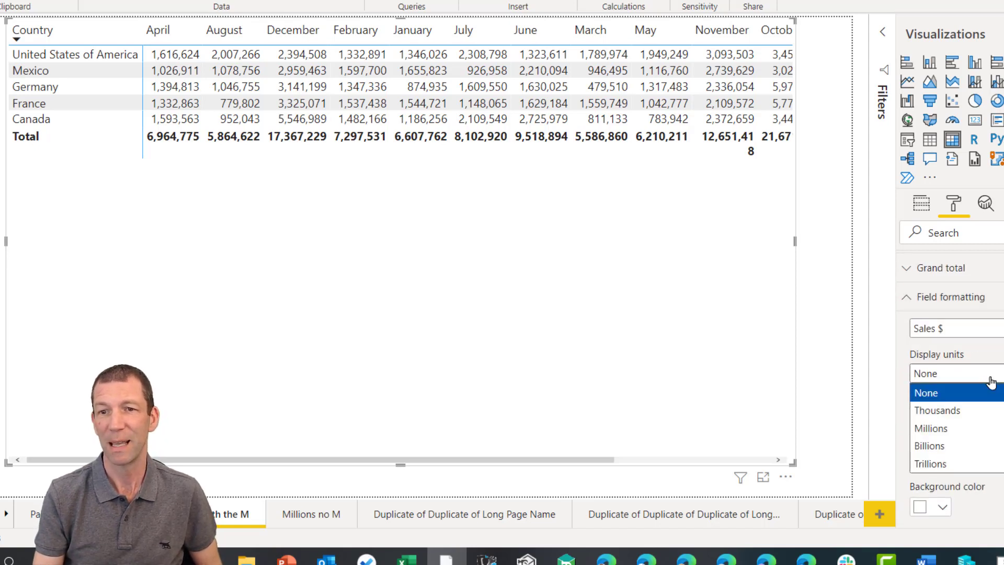
left_click(963, 428)
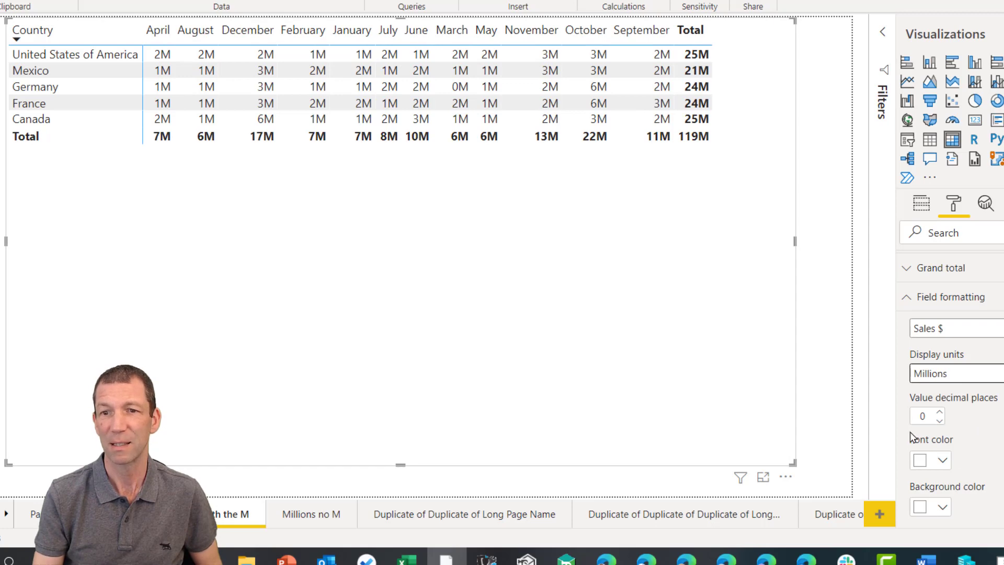
left_click(940, 412)
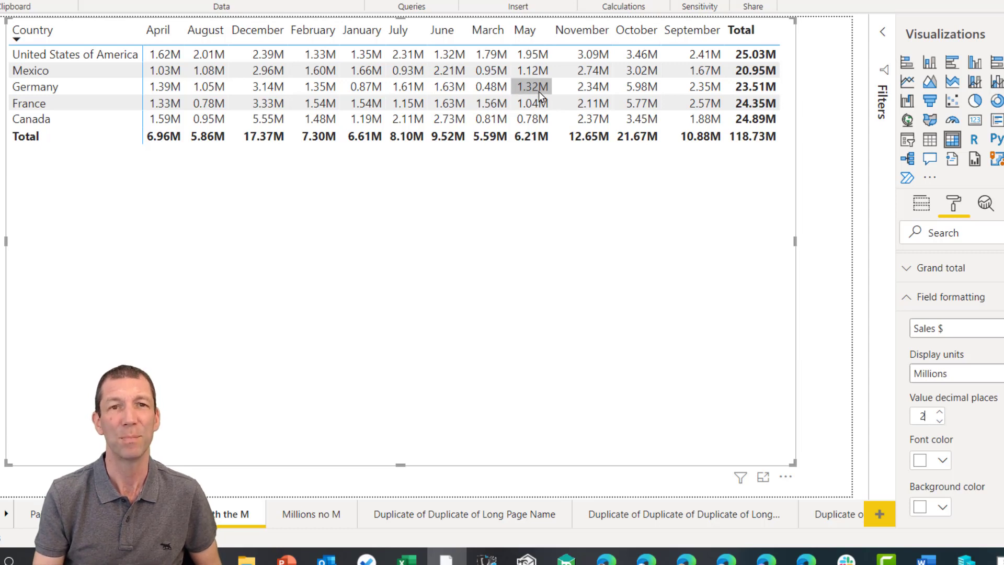
scroll(955, 458, "down", 2)
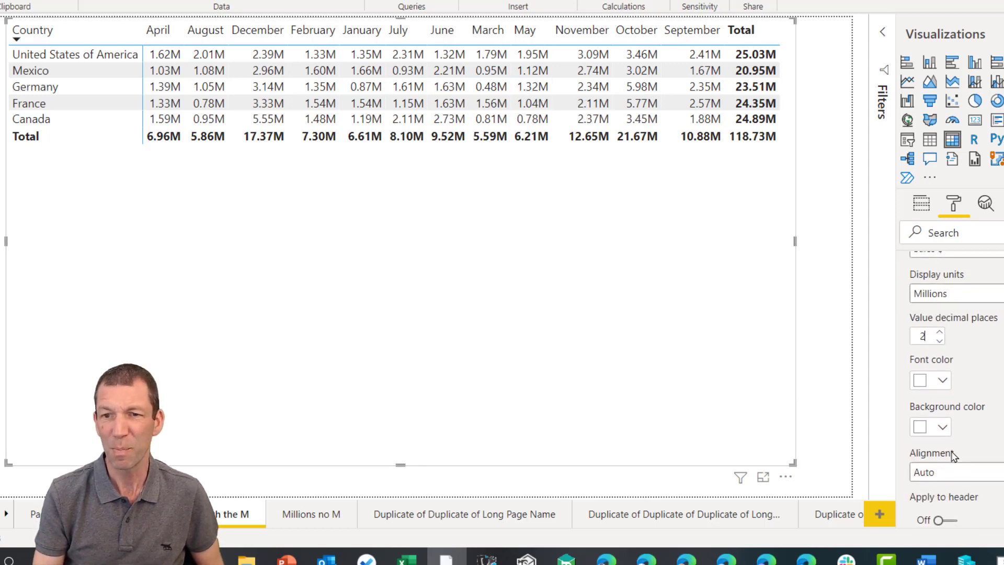
scroll(957, 454, "down", 1)
scroll(957, 445, "up", 5)
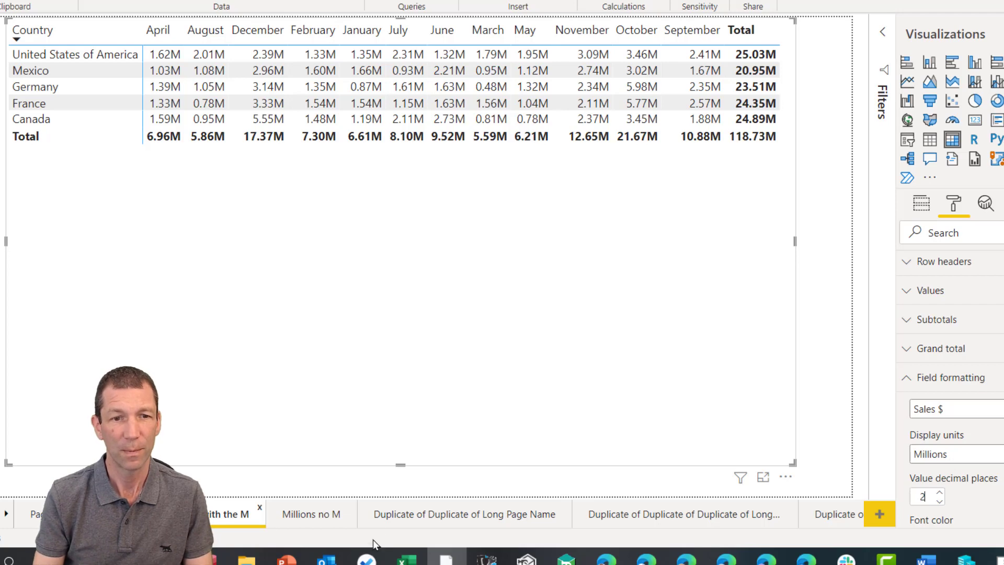
- On the Millions no M page, give Sales Formatting Millions the format string #,#0,,.0;(#,#0,,.0);-
left_click(298, 515)
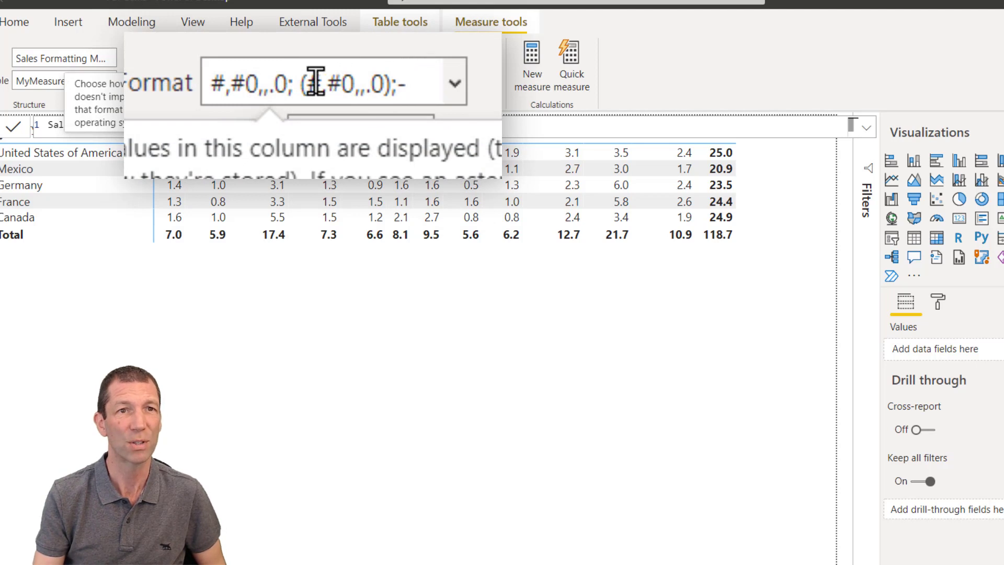
left_click(288, 84)
type(";")
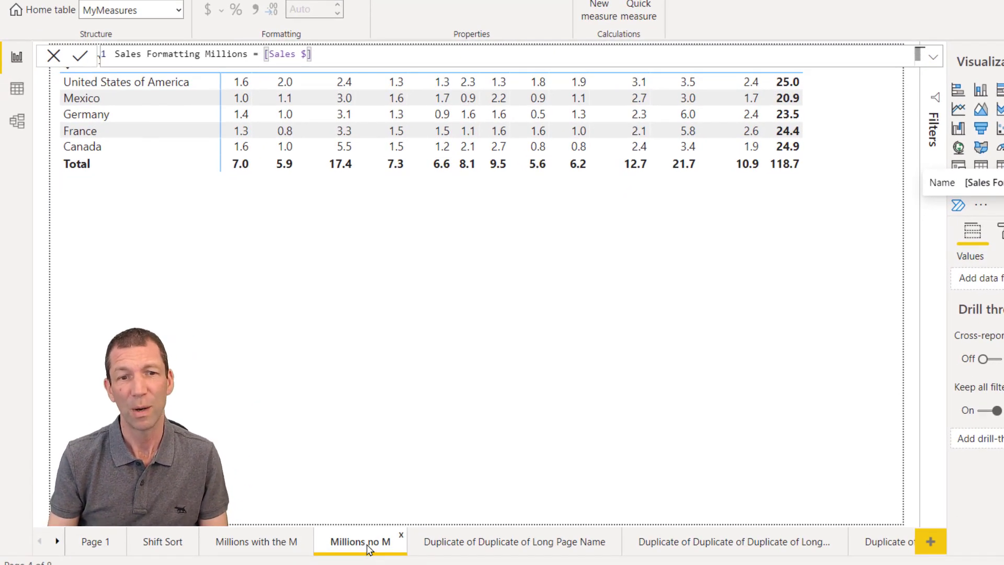
- Duplicate the Millions no M page and move the copy right after the original
right_click(368, 547)
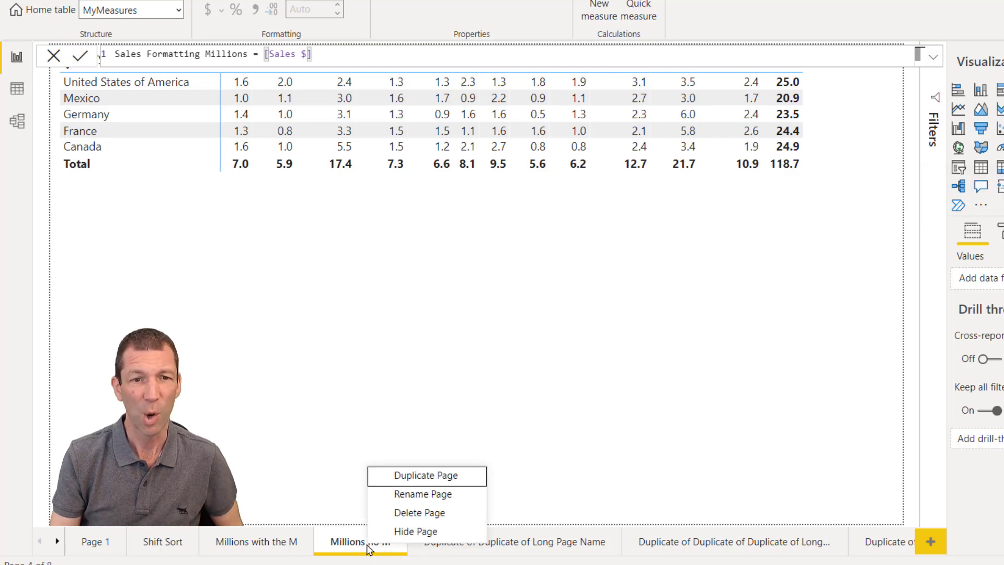
left_click(409, 477)
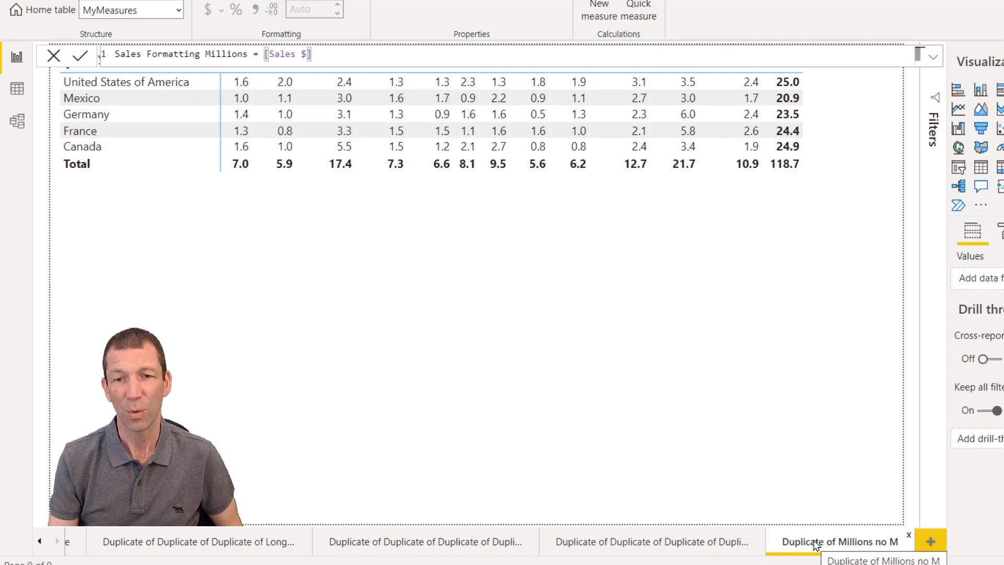
mouse_move(816, 545)
left_mouse_down()
mouse_move(821, 496)
mouse_move(479, 513)
mouse_move(422, 550)
left_mouse_up()
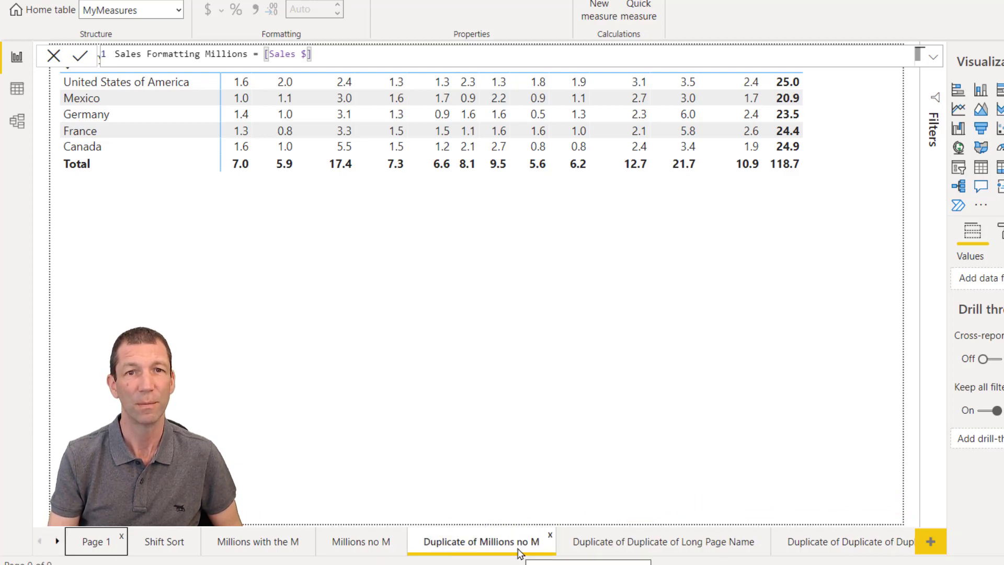